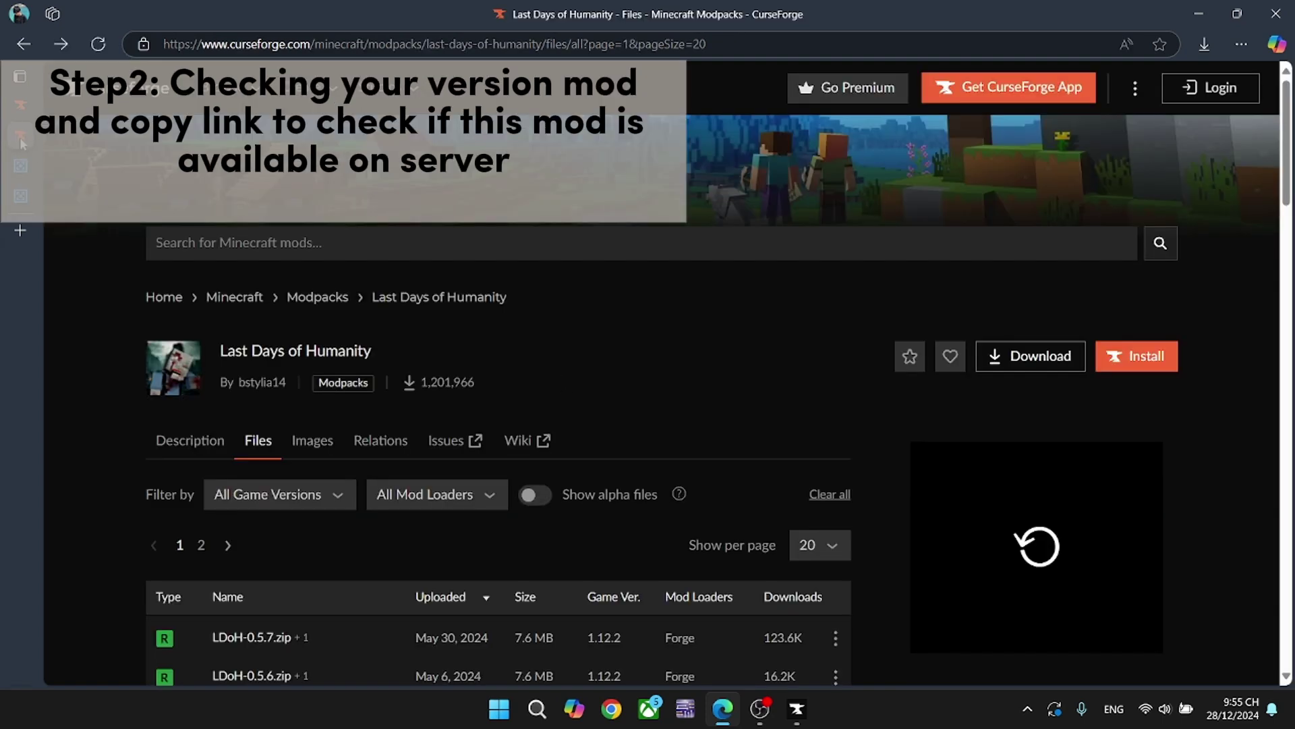
# Verify the newest file LDoH-0.5.7.zip lists Game Ver. 1.12.2 and Mod Loader Forge.
pyautogui.scroll(-3, 628, 272)
pyautogui.scroll(3, 645, 278)
pyautogui.moveTo(371, 347); pyautogui.dragTo(220, 351)
pyautogui.click(359, 351)
pyautogui.scroll(-3, 408, 346)
pyautogui.scroll(3, 402, 342)
pyautogui.scroll(-1, 137, 505)
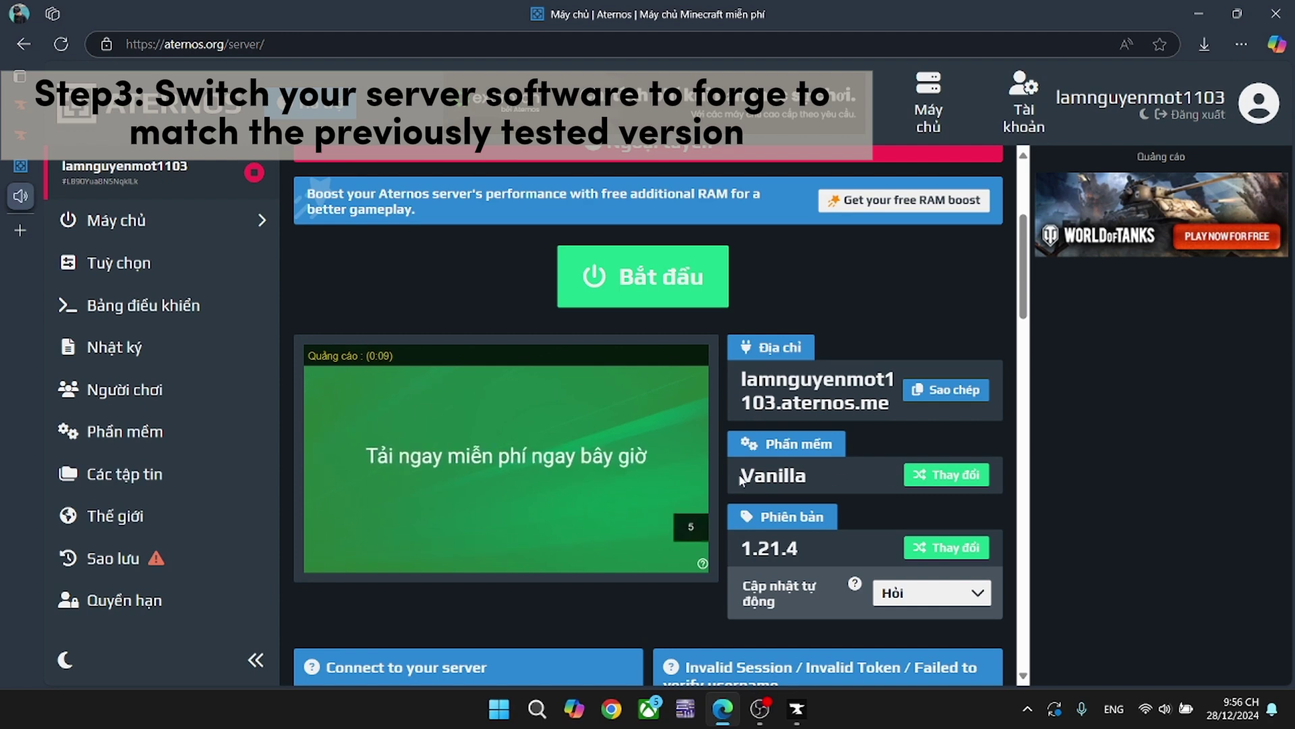
# Replace Vanilla 1.21.4 with the recommended Forge 1.12.2 (14.23.5.2859) build and confirm the reinstall.
pyautogui.click(913, 475)
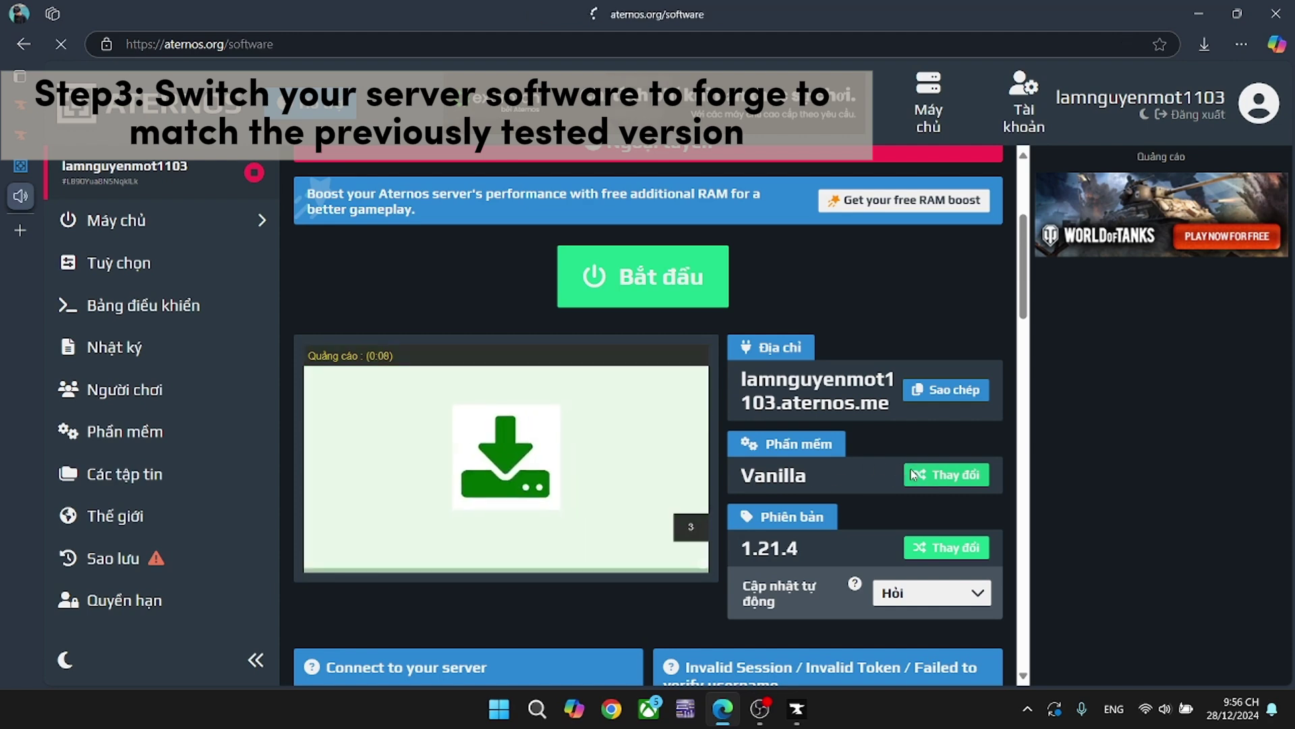
pyautogui.scroll(-3, 862, 362)
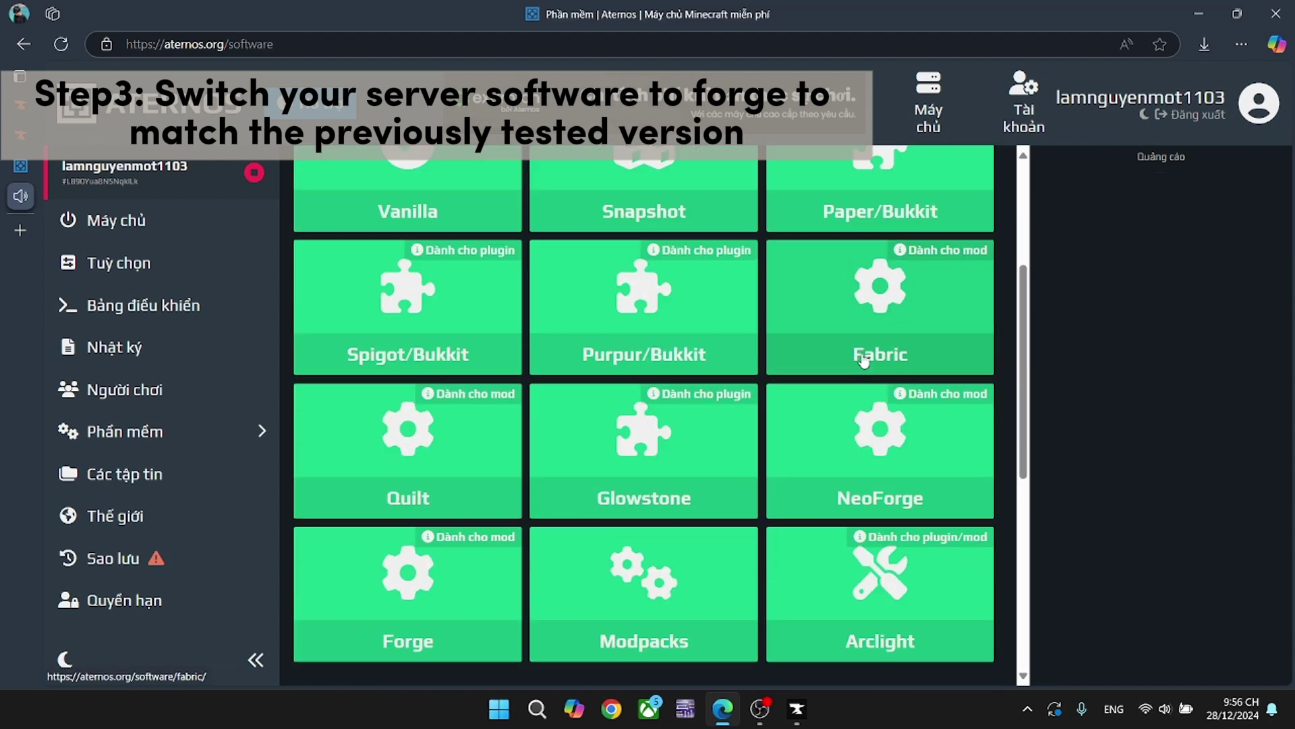
pyautogui.scroll(-2, 967, 365)
pyautogui.scroll(-2, 1006, 403)
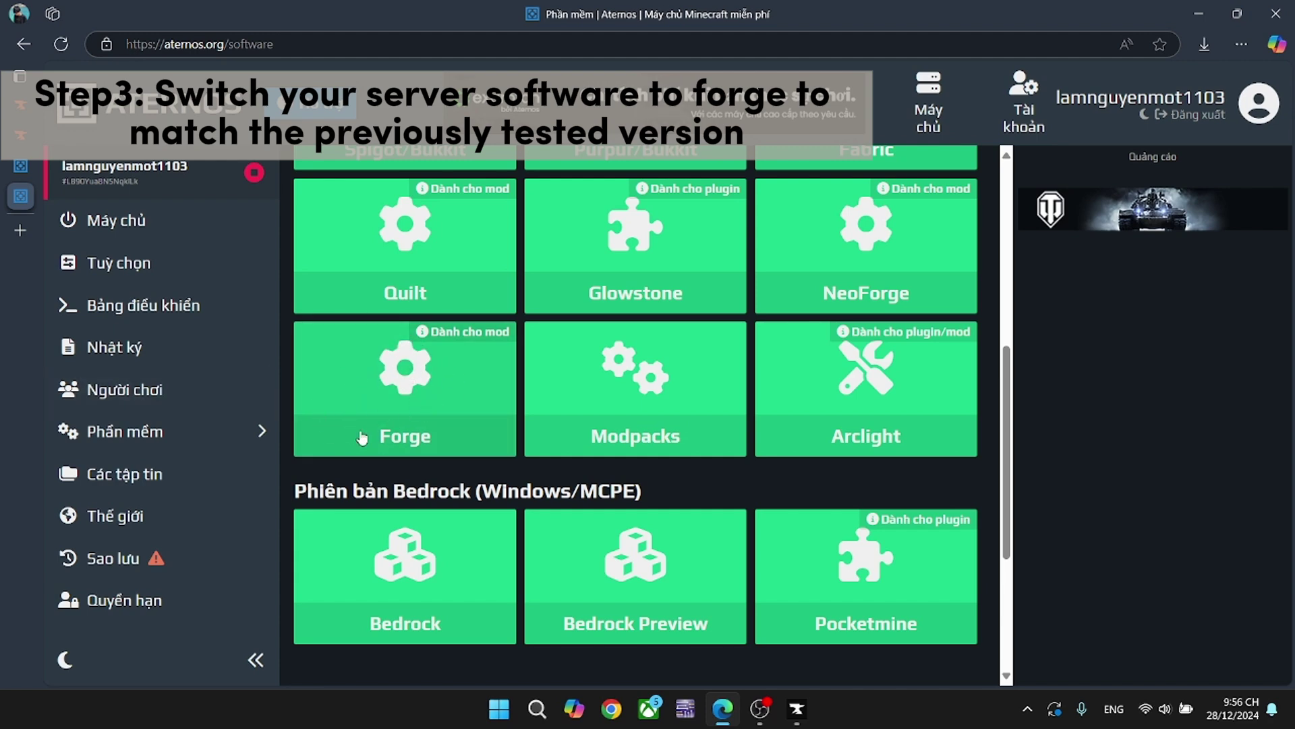
pyautogui.click(403, 381)
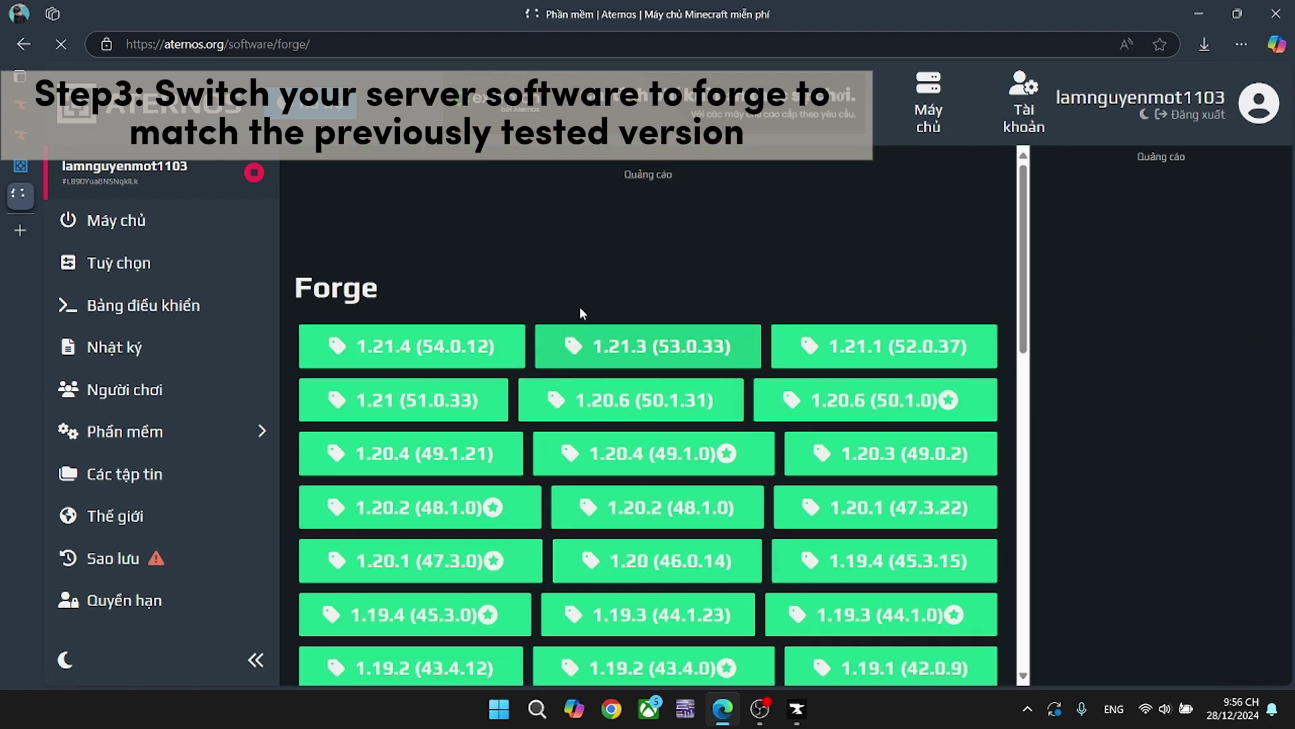
pyautogui.scroll(-2, 1019, 344)
pyautogui.scroll(-6, 1019, 344)
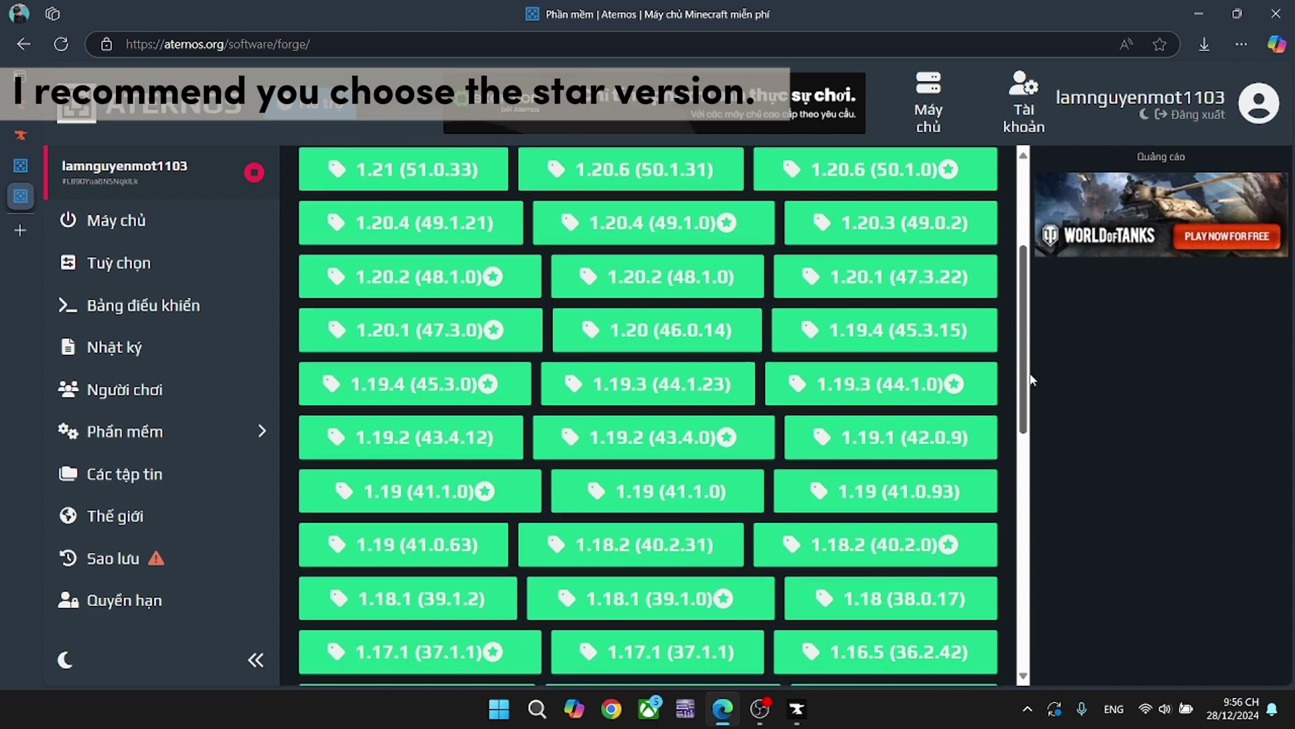
pyautogui.scroll(-3, 1066, 485)
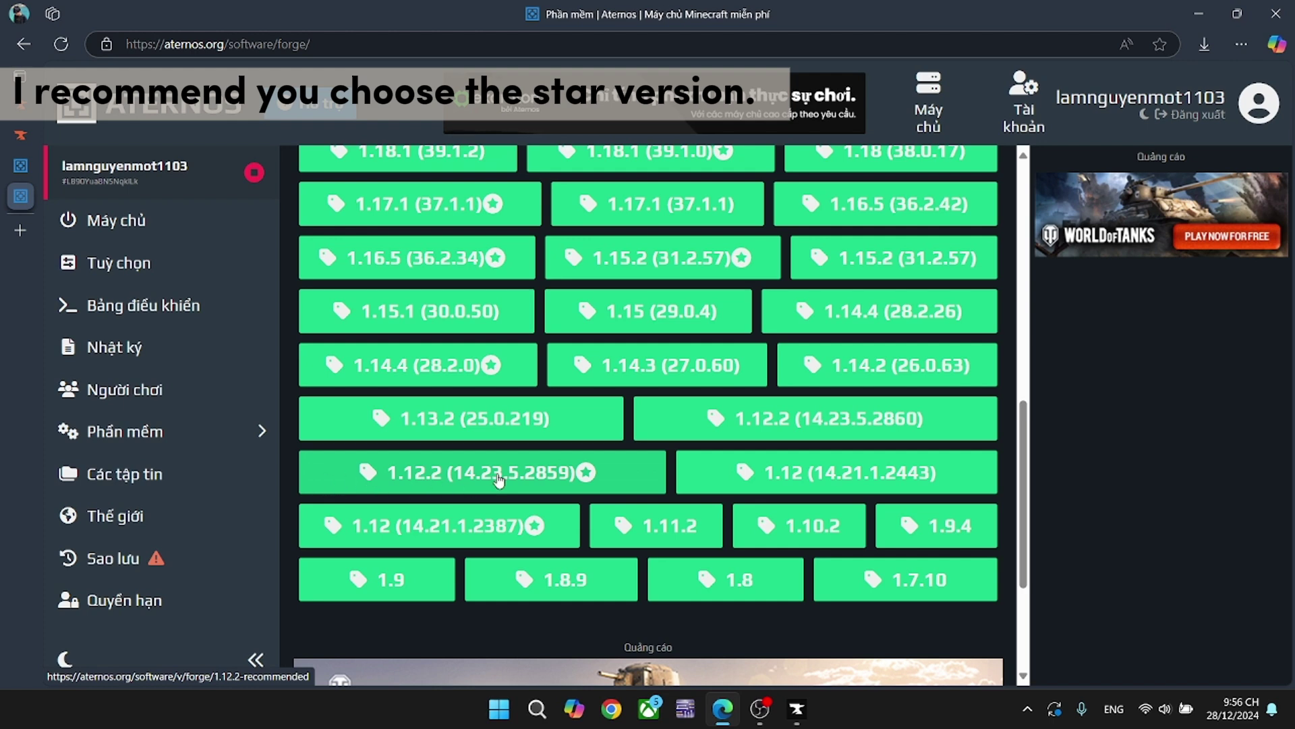
pyautogui.click(584, 484)
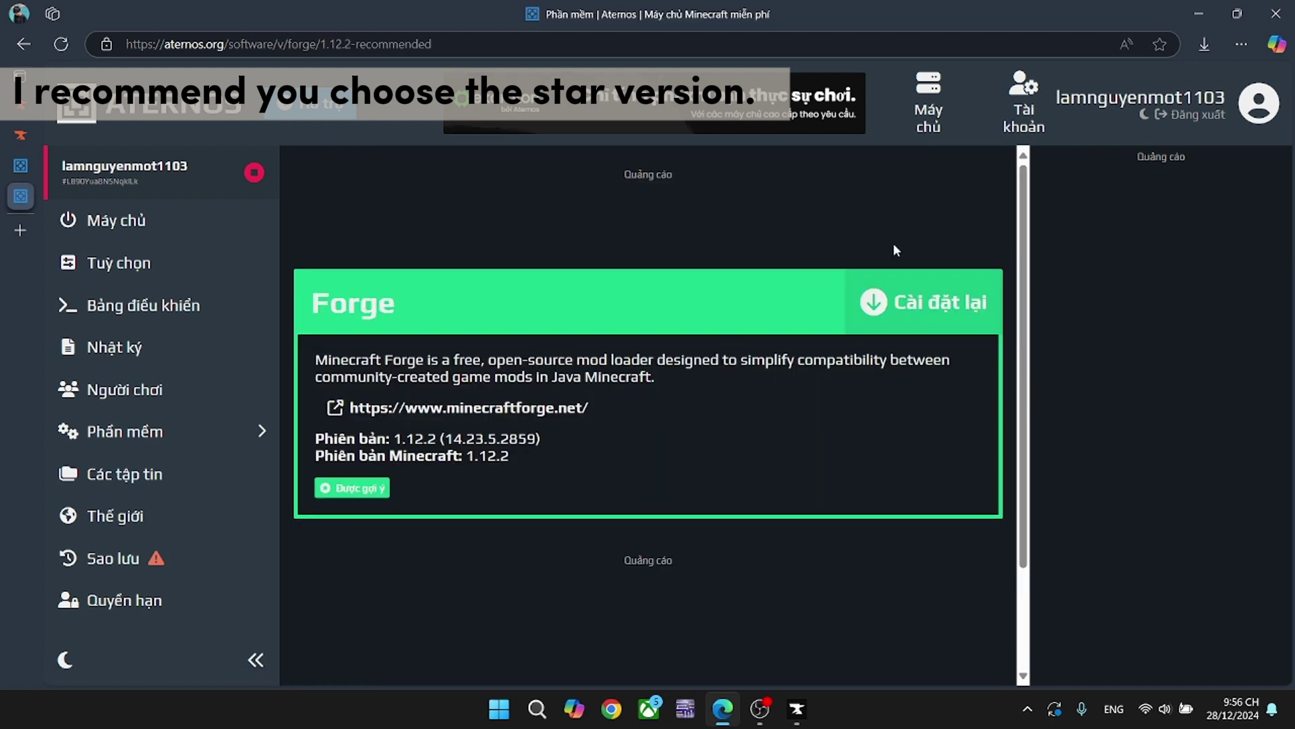
pyautogui.click(901, 291)
pyautogui.click(673, 440)
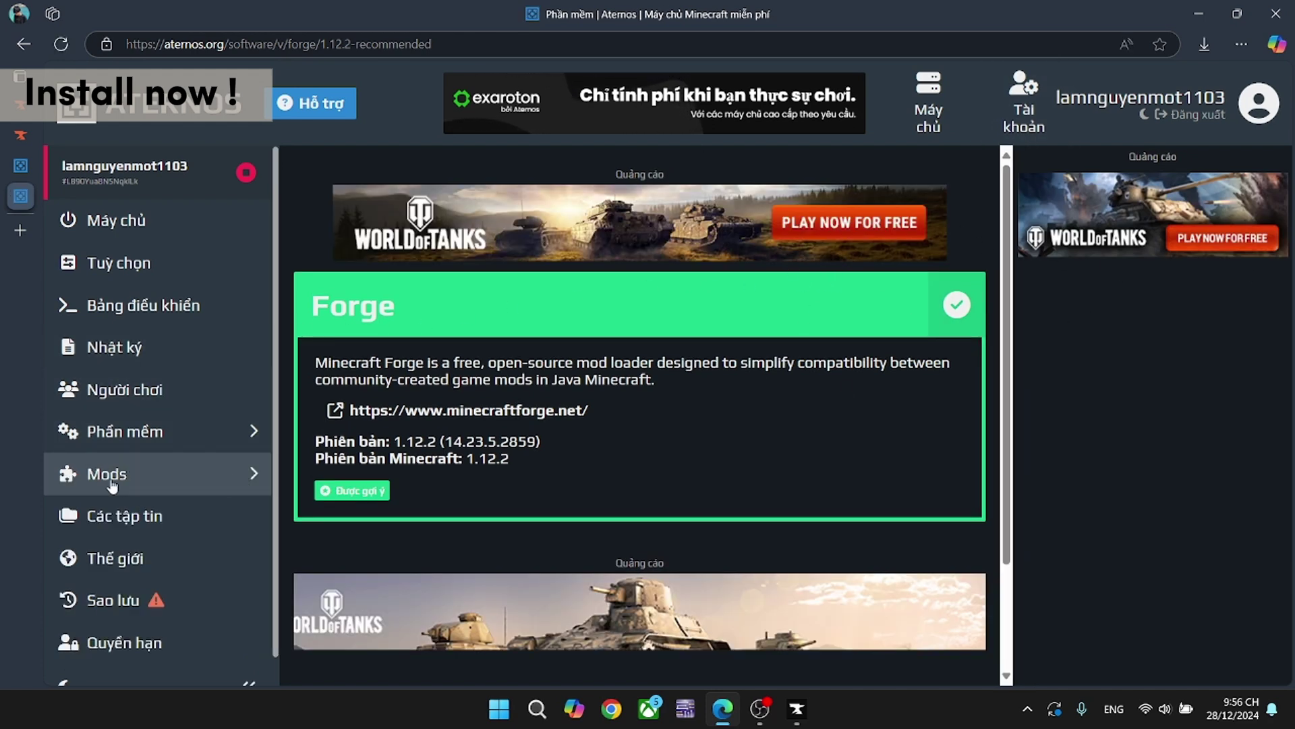
# Copy the Last Days of Humanity CurseForge page URL from the address bar.
pyautogui.click(230, 490)
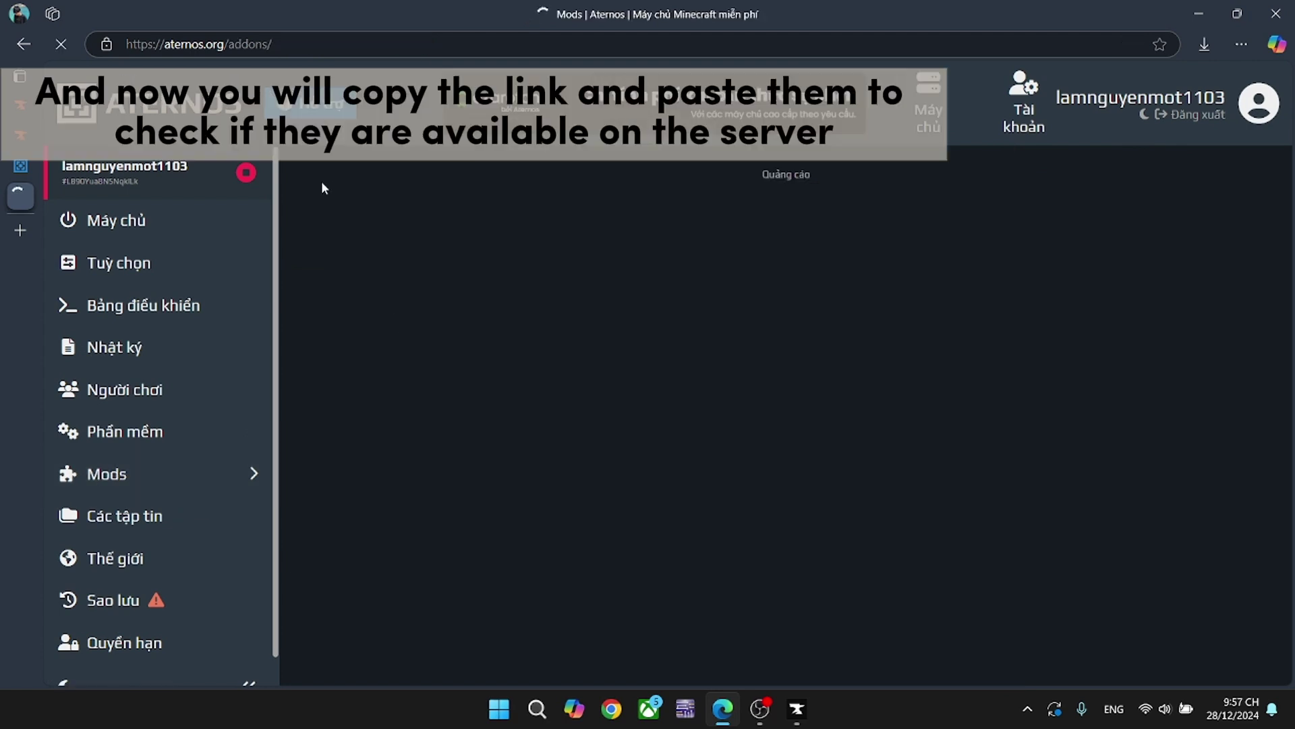
pyautogui.click(20, 116)
pyautogui.click(22, 137)
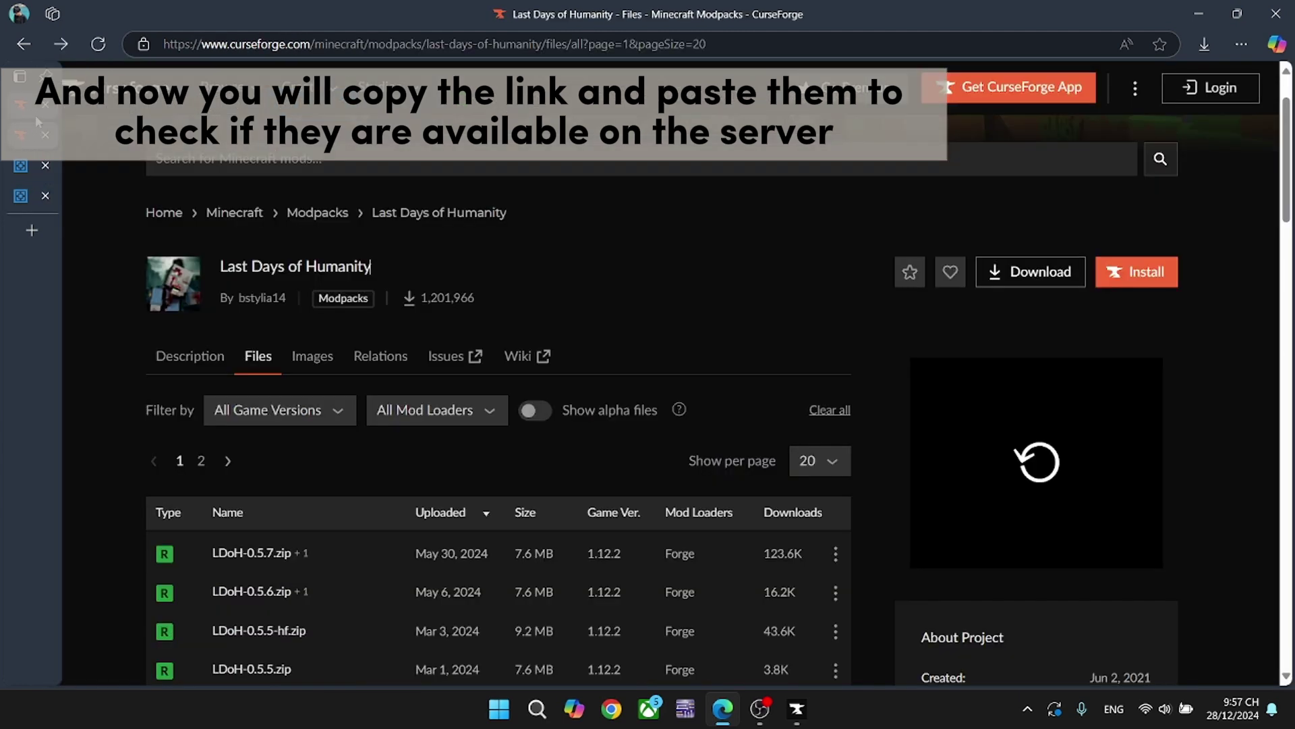
pyautogui.click(641, 46)
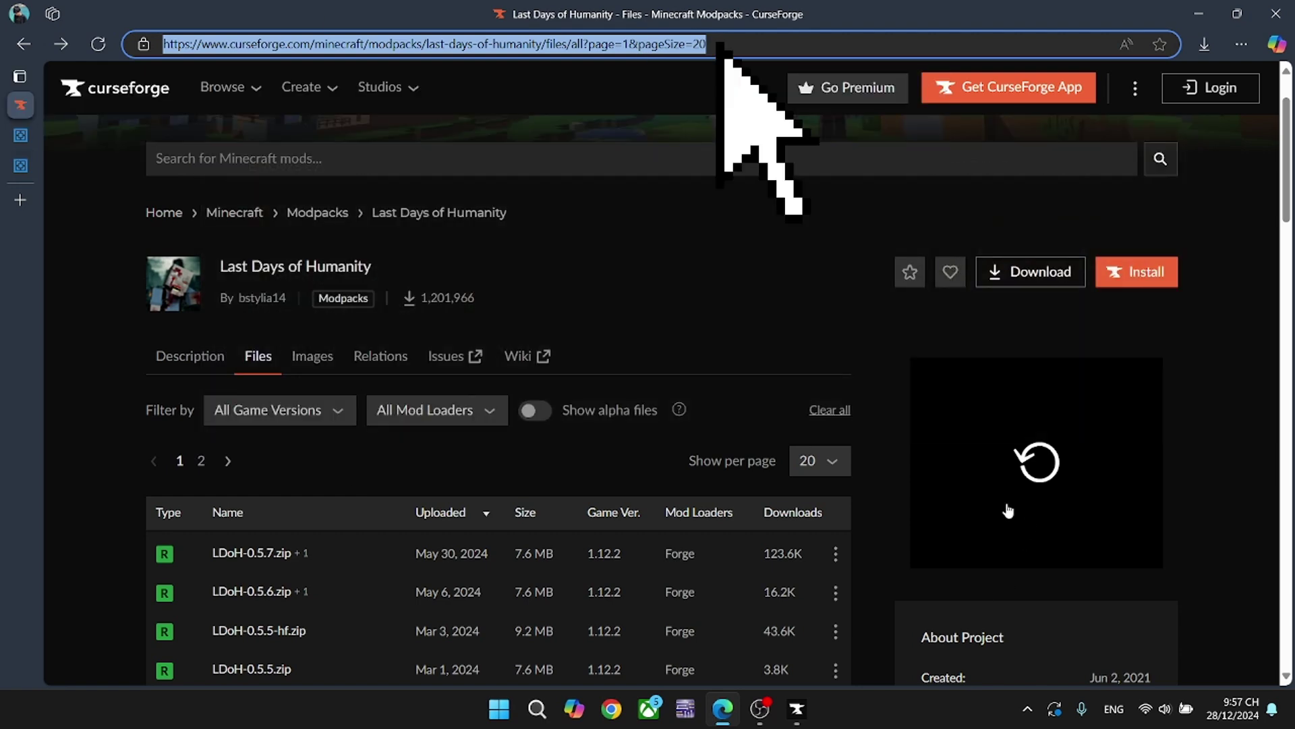
pyautogui.rightClick(440, 43)
pyautogui.click(516, 245)
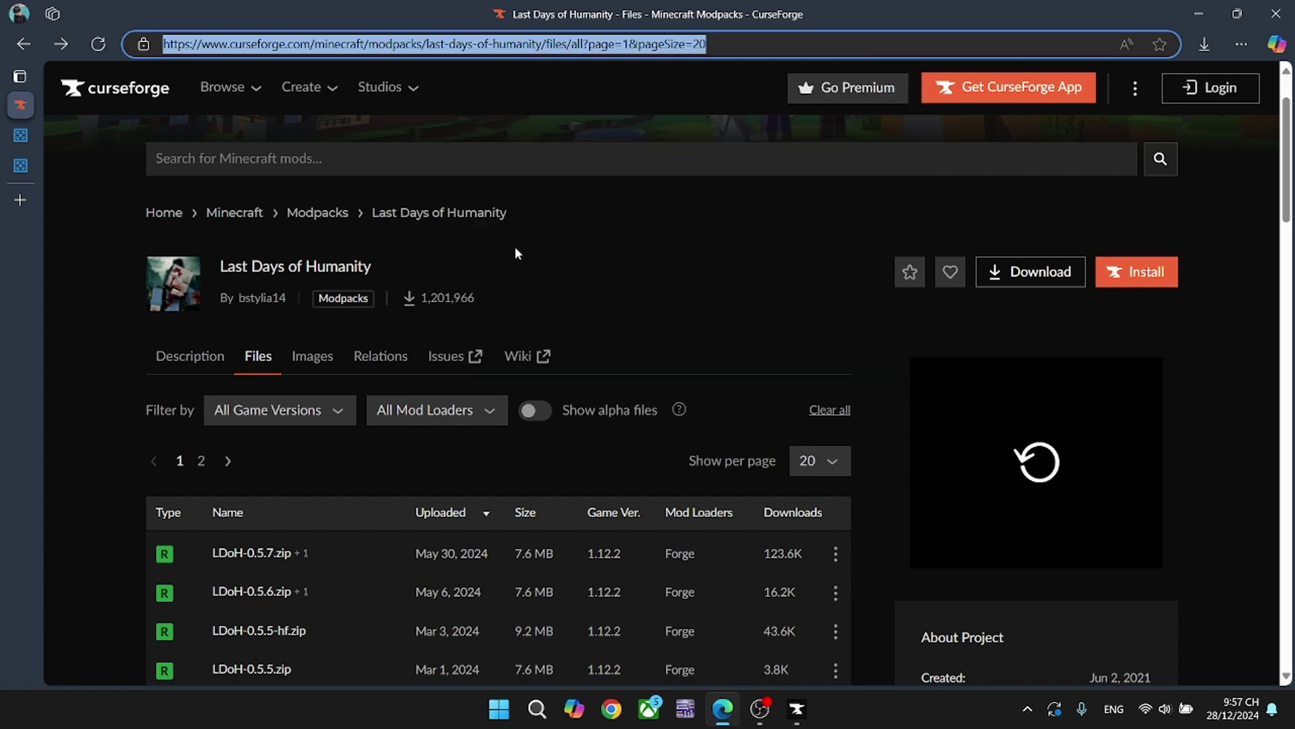
# Paste the modpack link into Aternos's mod/plugin suggestion form and submit it.
pyautogui.click(20, 165)
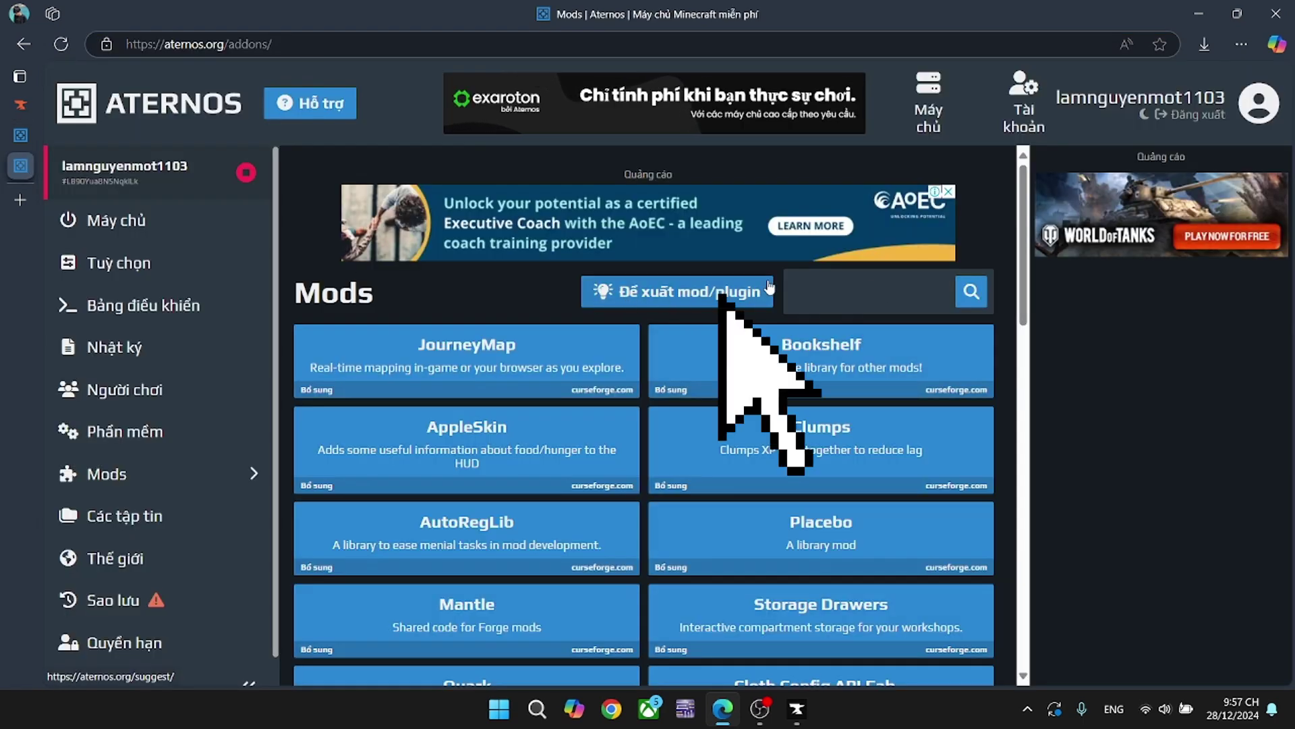
pyautogui.click(742, 294)
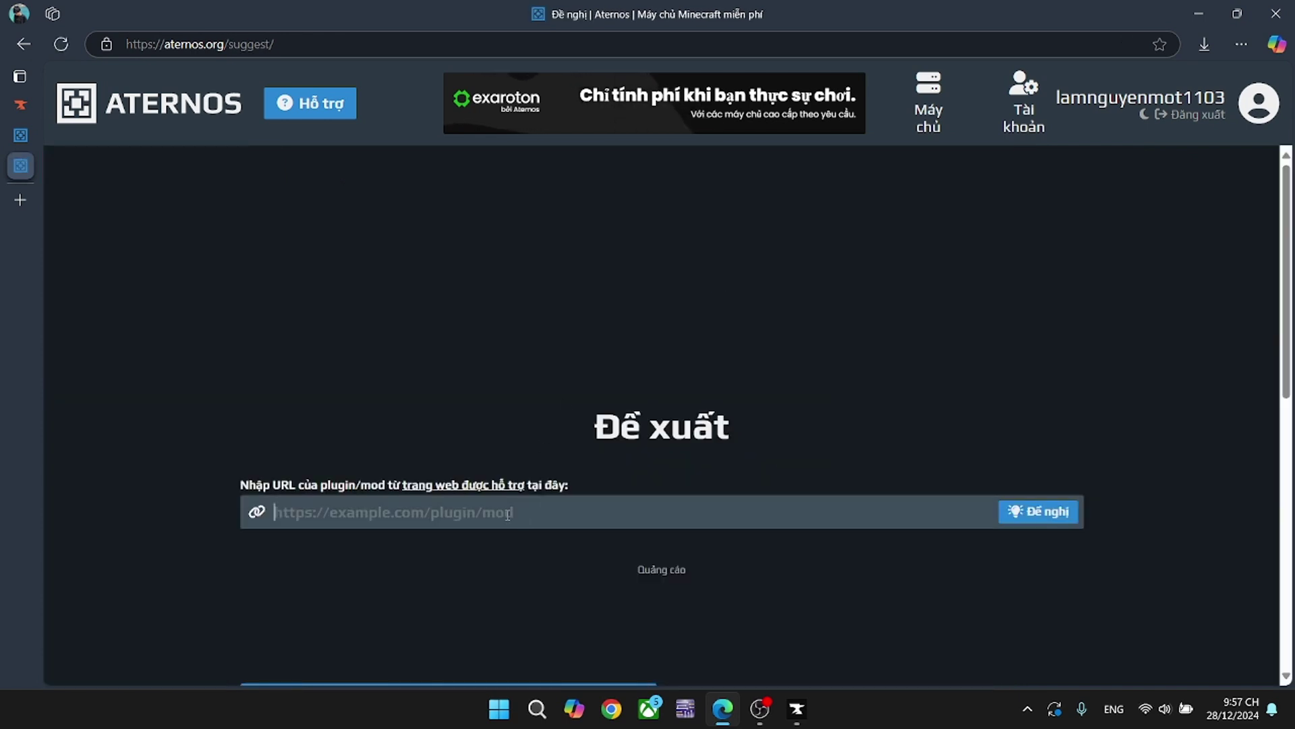
pyautogui.hotkey('ctrl', 'v')
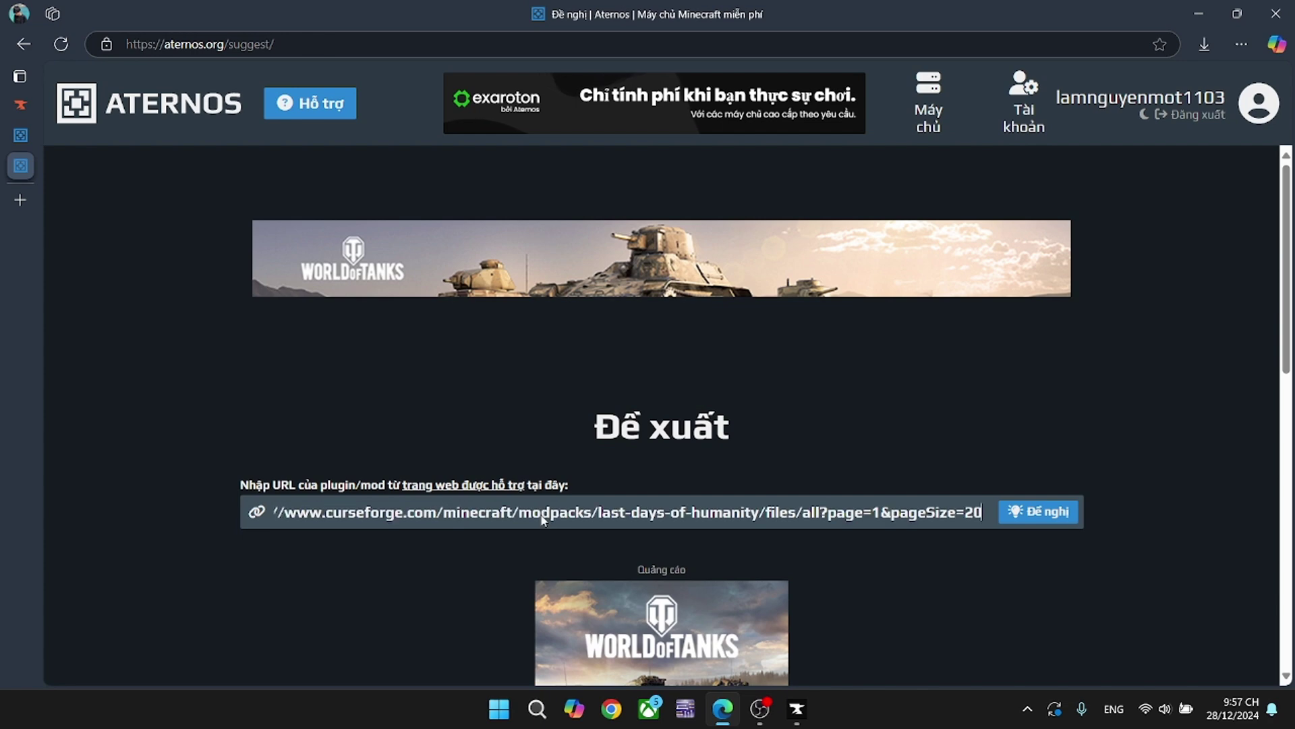
pyautogui.click(1023, 511)
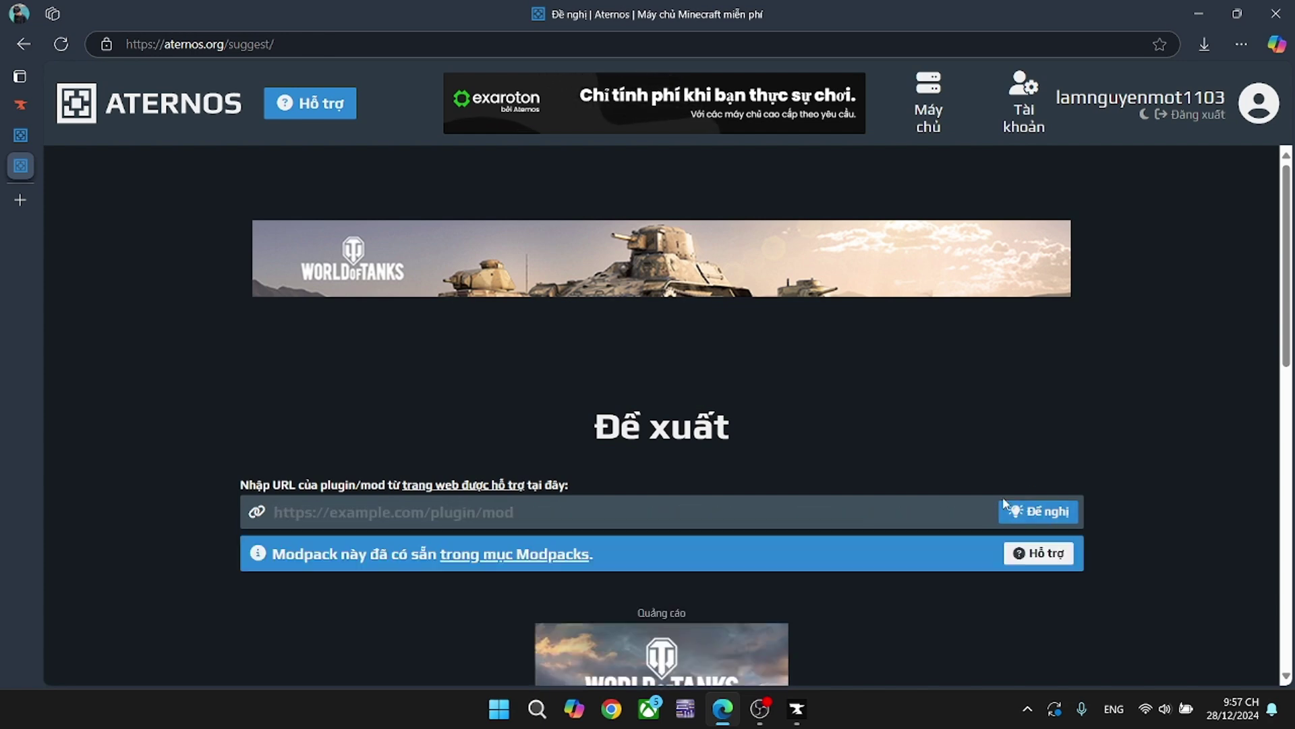
pyautogui.scroll(-1, 606, 467)
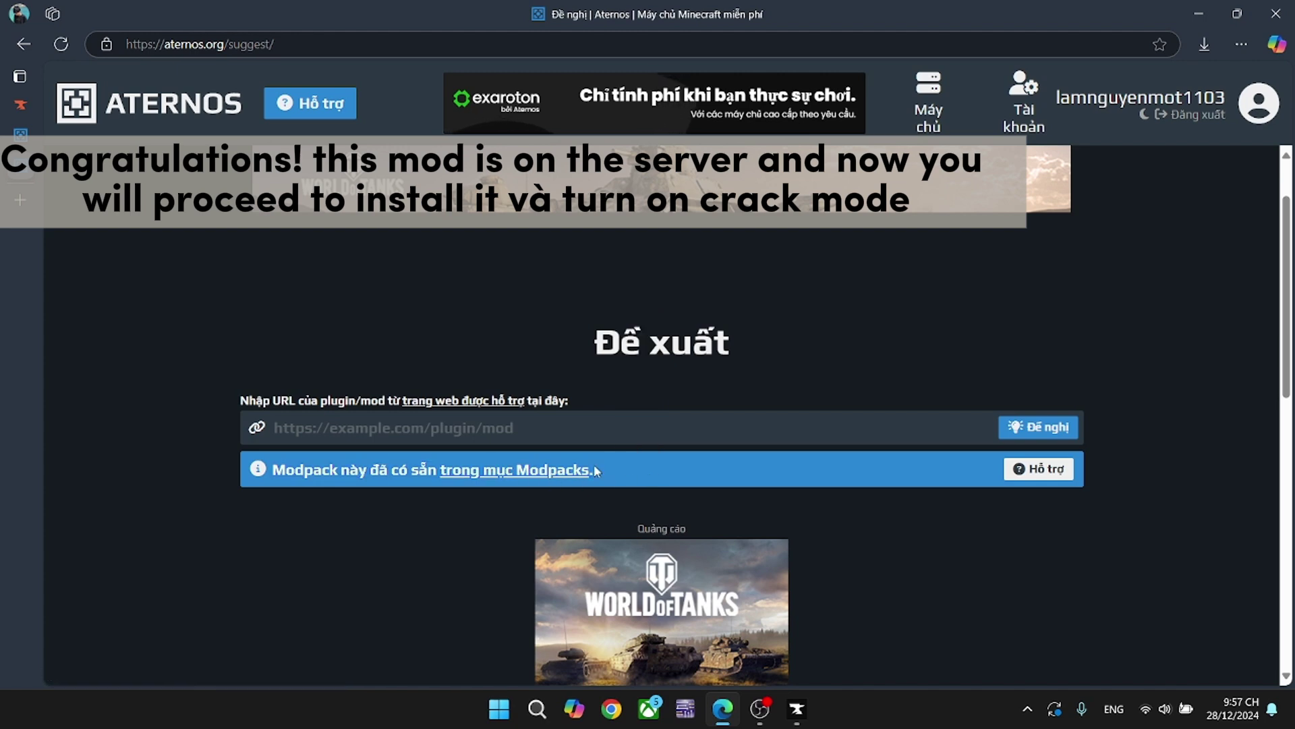
# Reinstall the server with the Last Days of Humanity 0.5.7 modpack, accepting the world wipe.
pyautogui.click(517, 476)
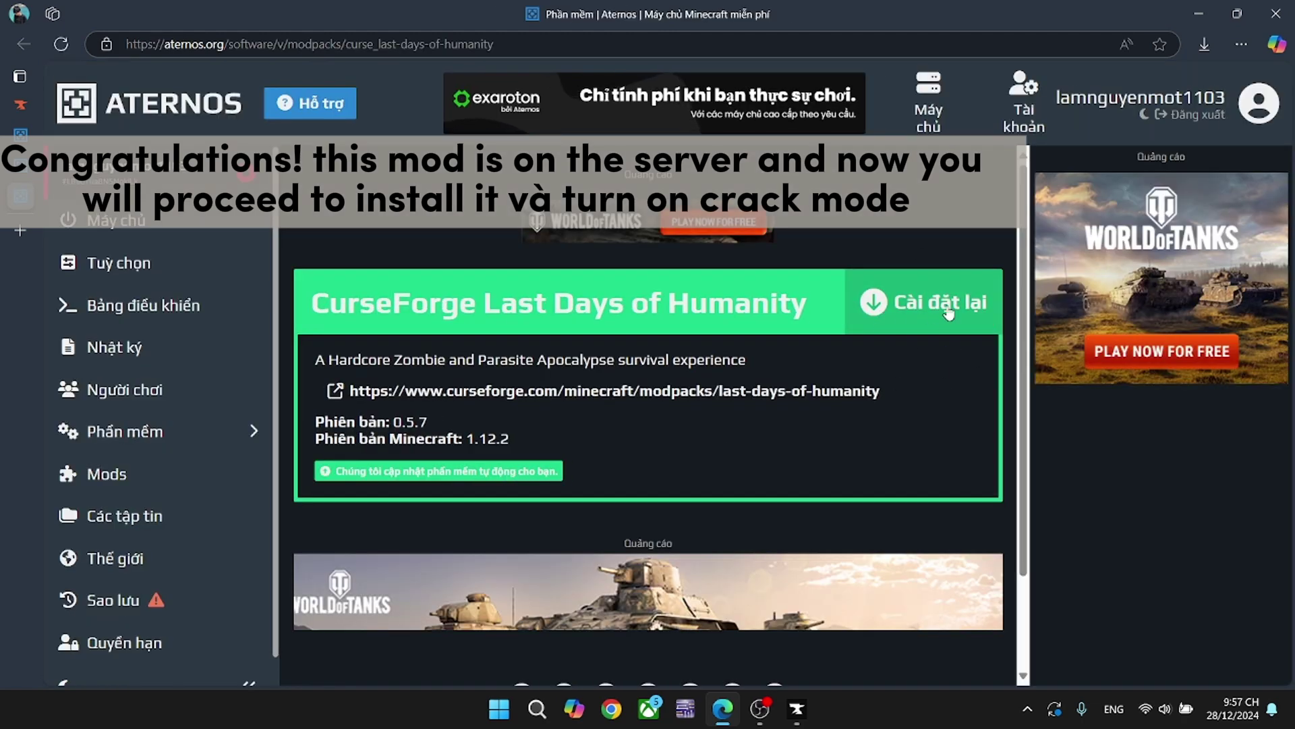
pyautogui.click(922, 306)
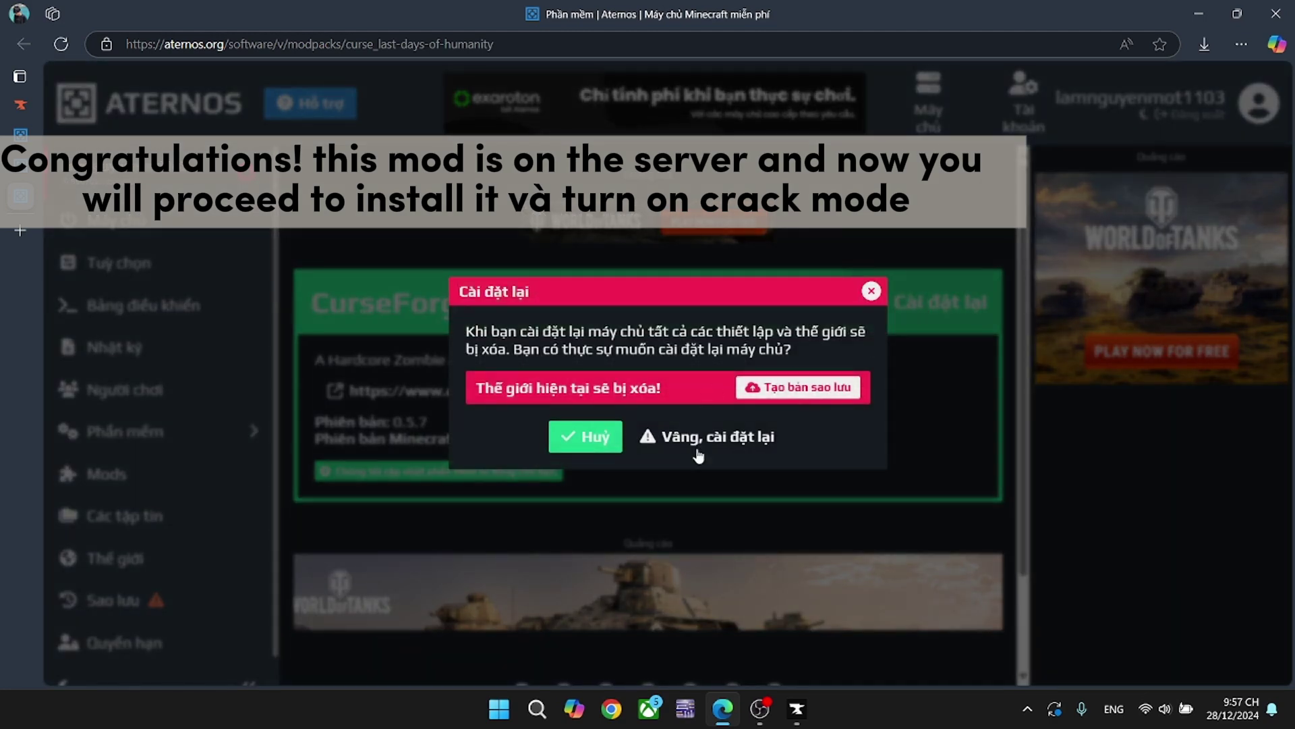
pyautogui.click(688, 439)
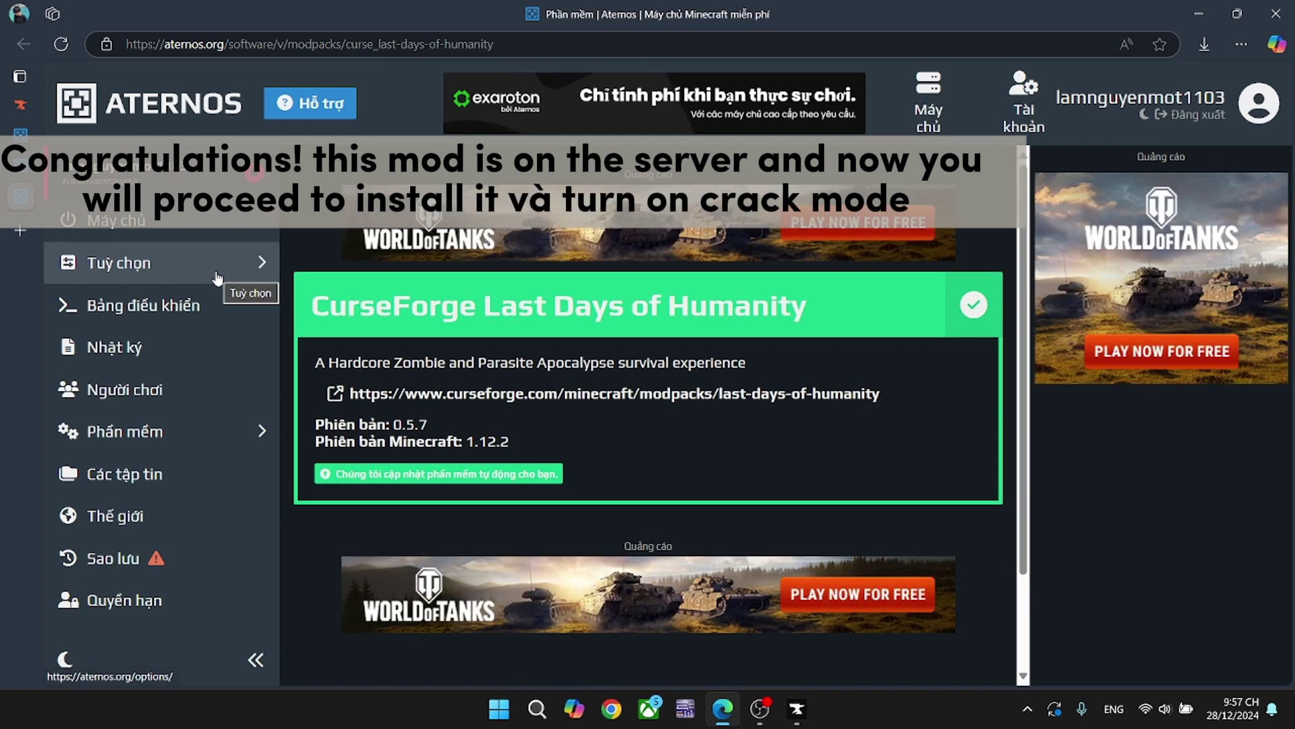
# Turn on Crack (online-mode=false) in the server.properties options.
pyautogui.click(217, 278)
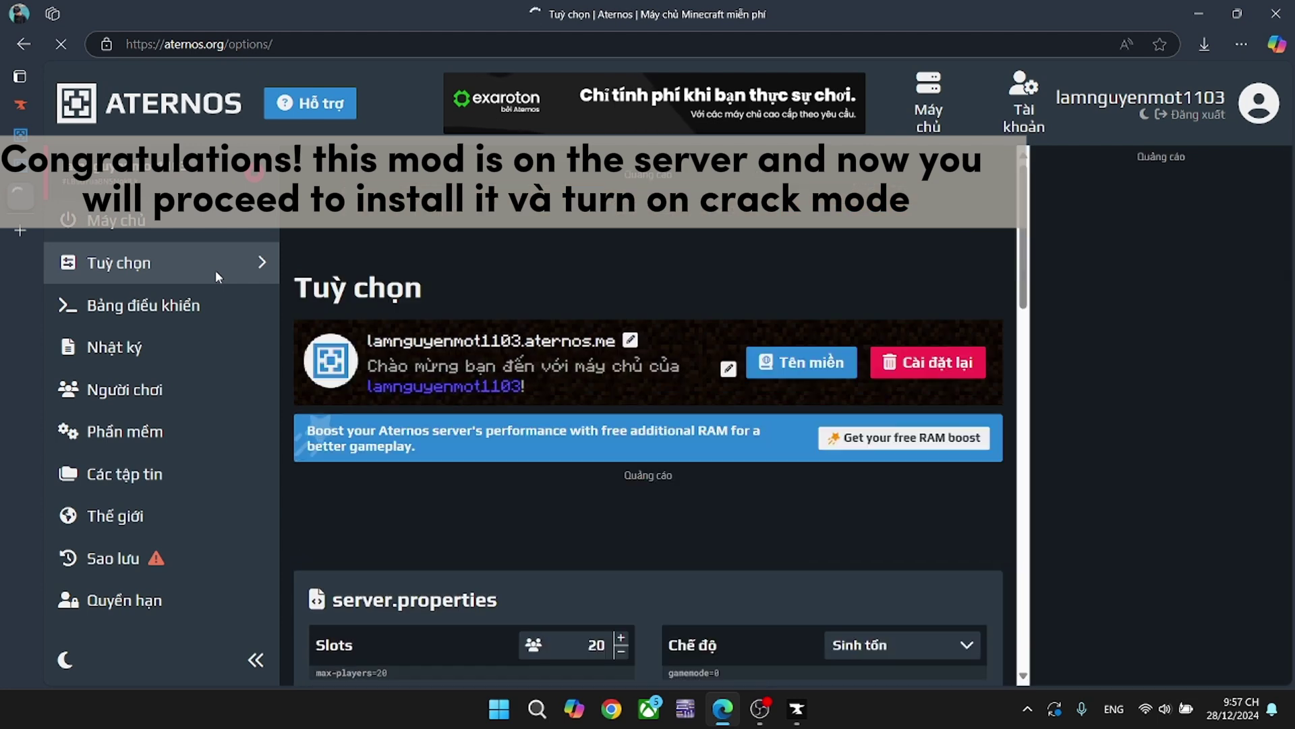
pyautogui.scroll(-3, 561, 375)
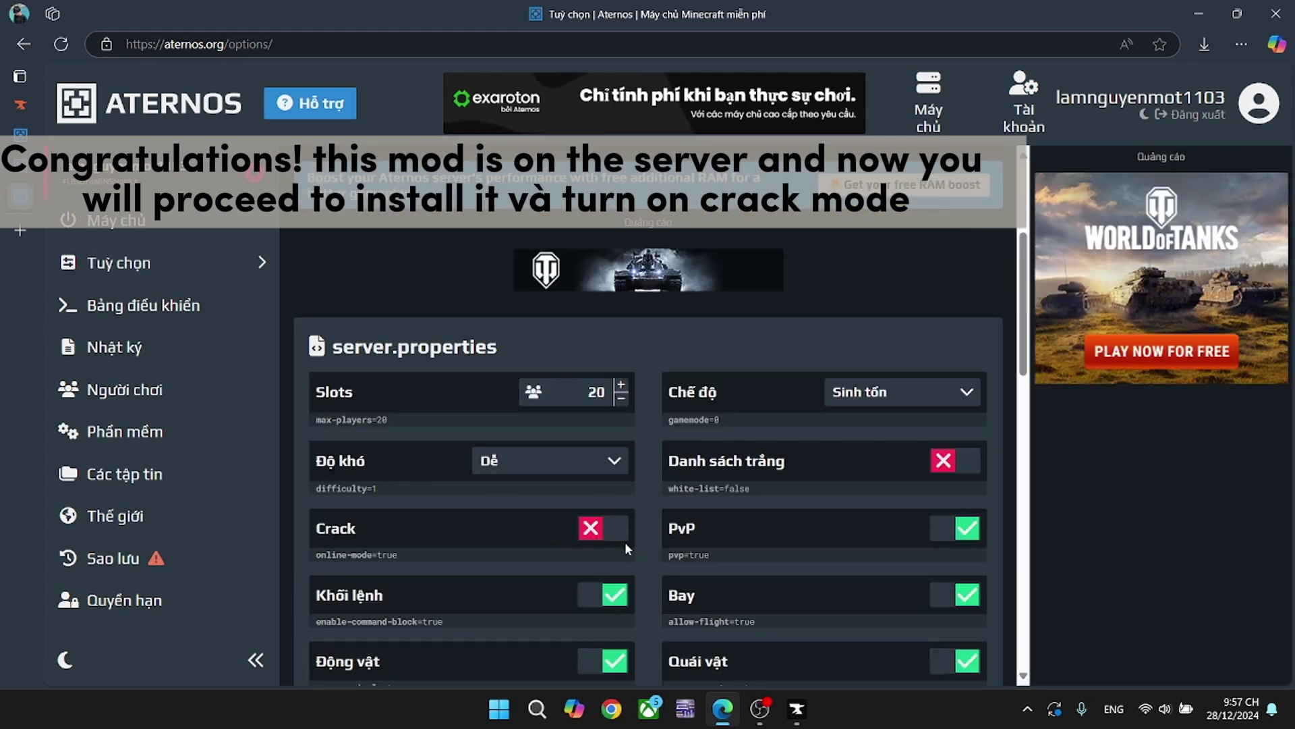
pyautogui.click(592, 531)
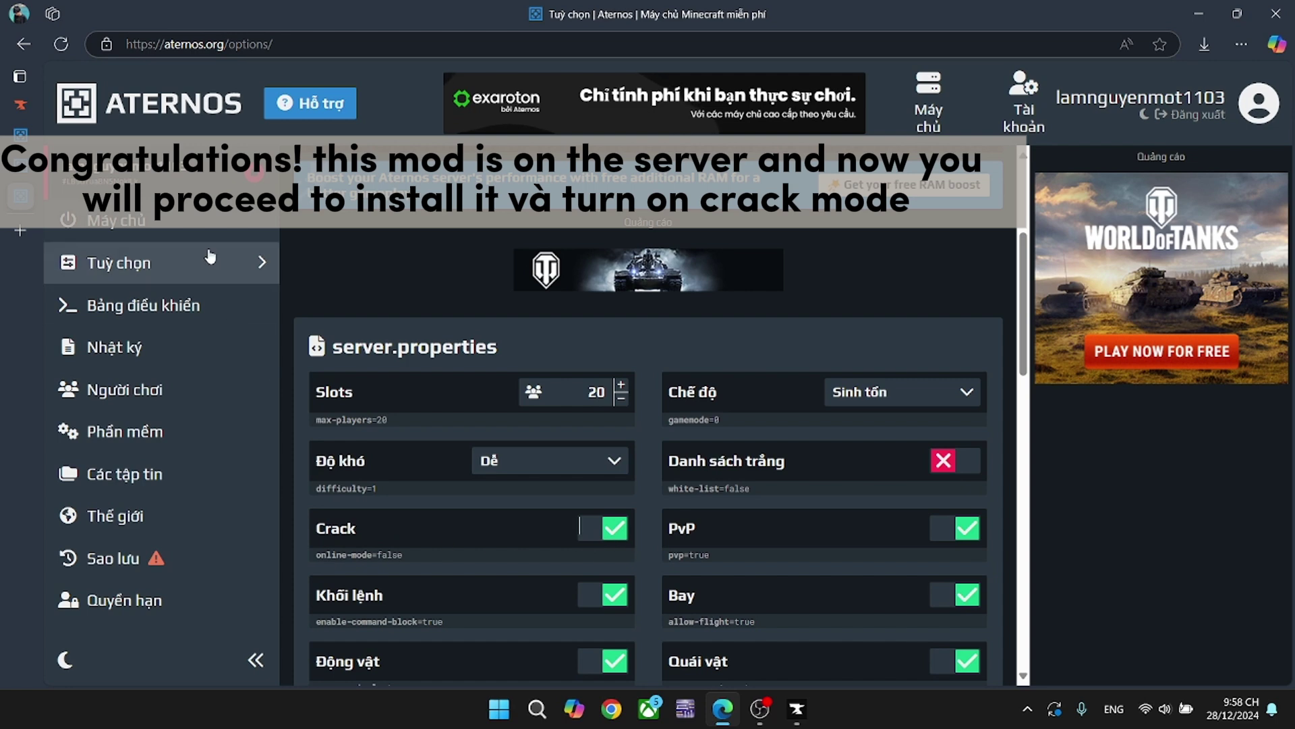
# Check the server page lists CurseForge Last Days of Humanity 0.5.7 as its software.
pyautogui.click(193, 216)
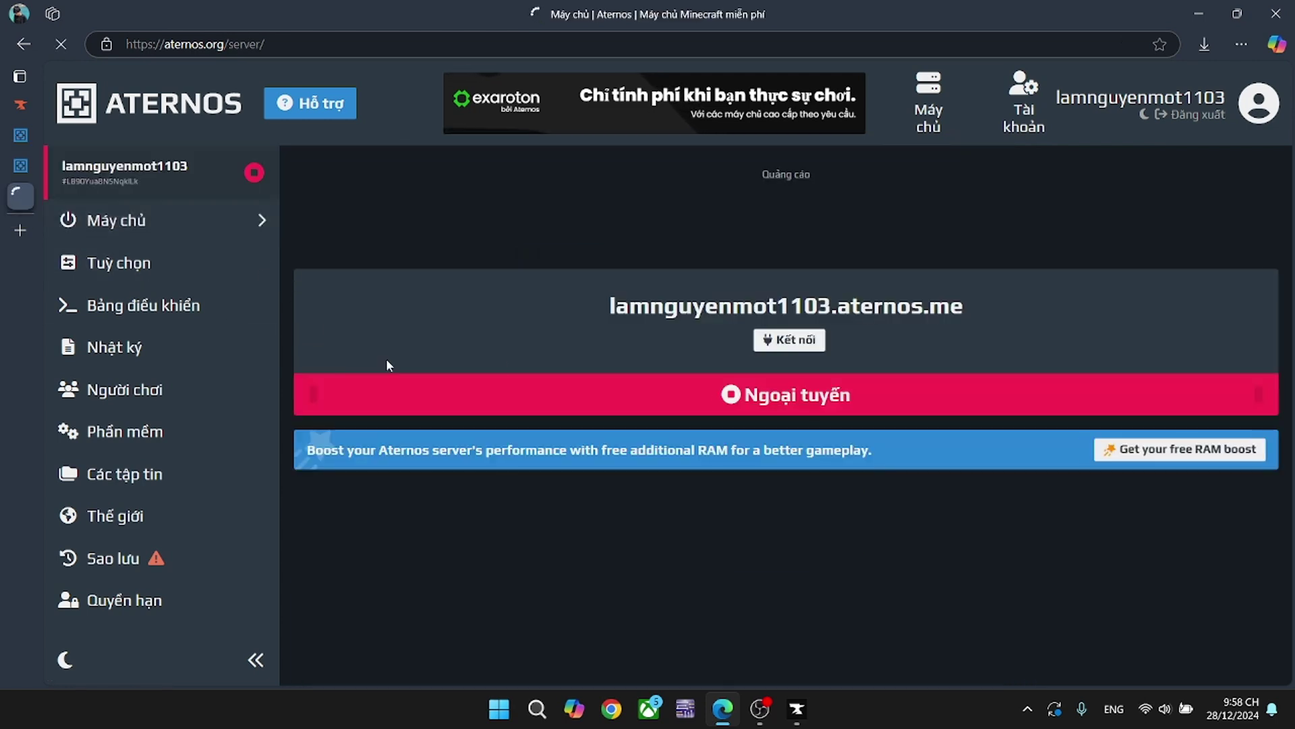
pyautogui.scroll(-3, 752, 476)
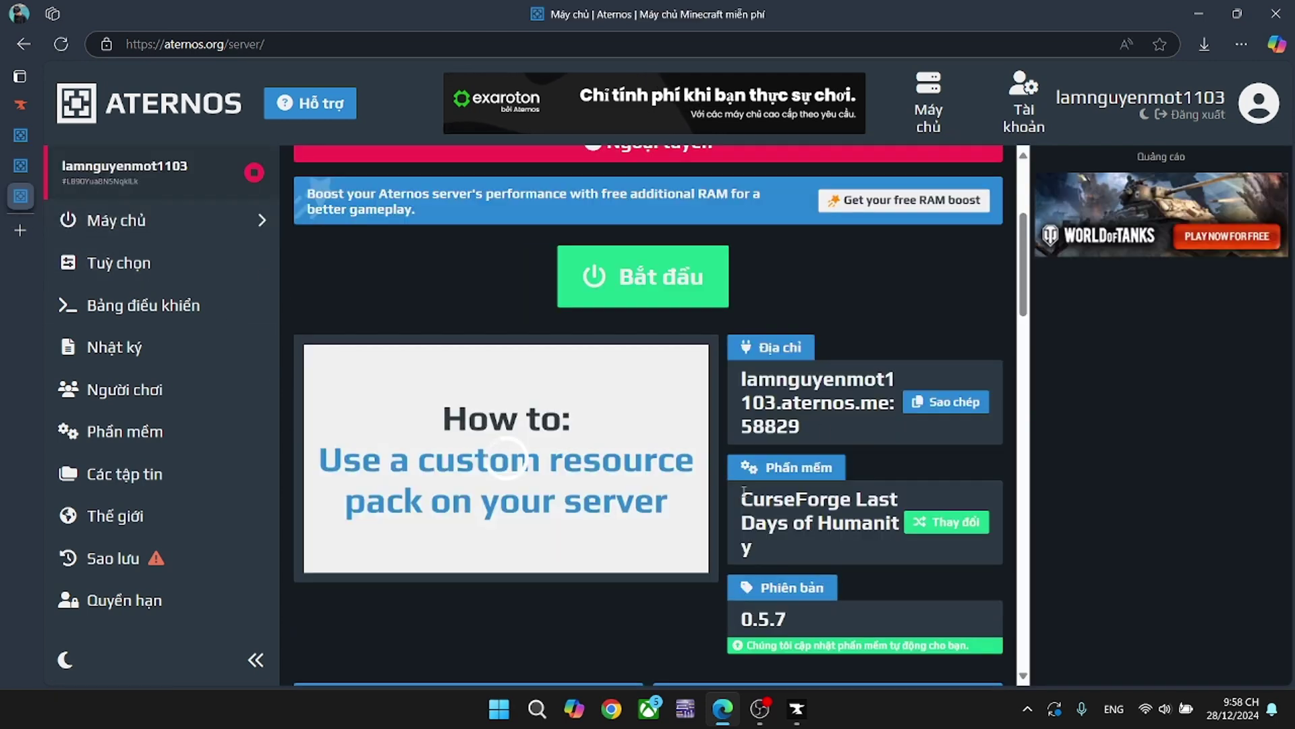
pyautogui.moveTo(747, 490); pyautogui.dragTo(801, 544)
pyautogui.scroll(-2, 800, 544)
pyautogui.moveTo(801, 446); pyautogui.dragTo(733, 451)
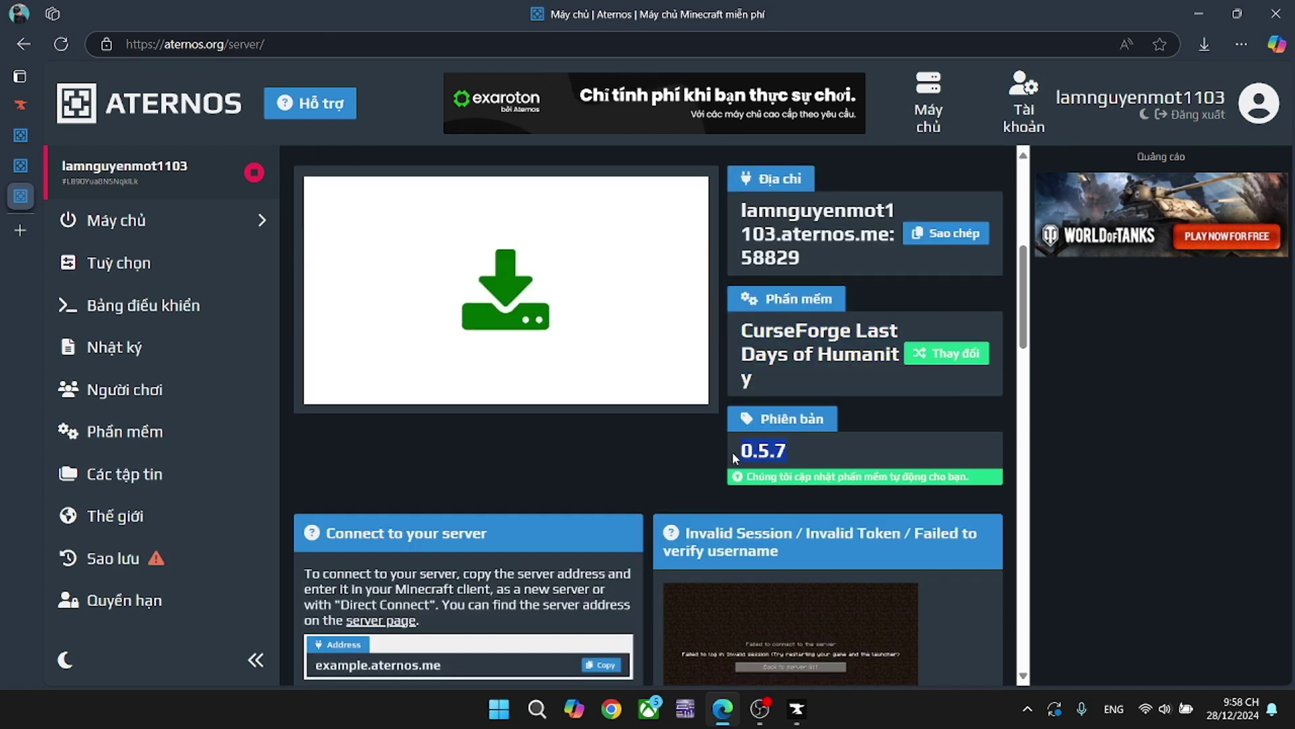
pyautogui.scroll(2, 868, 449)
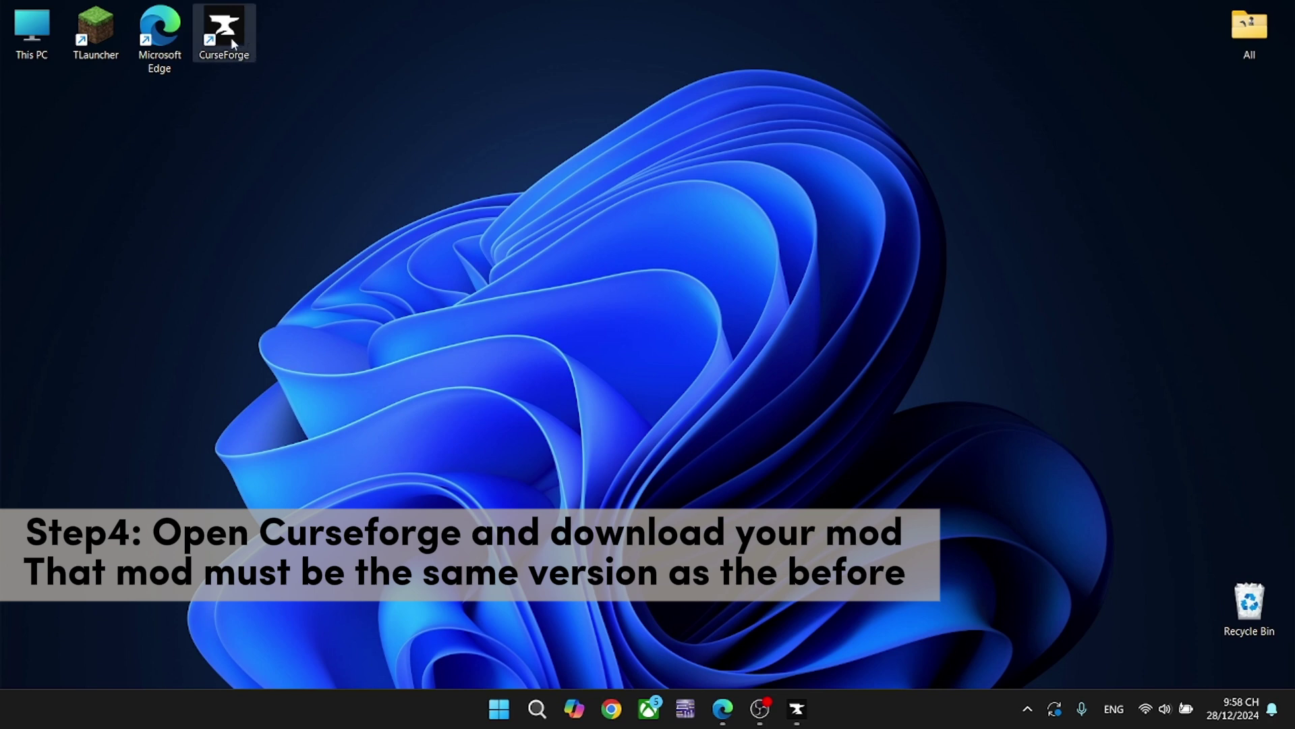
# Search the CurseForge app's Minecraft modpacks for 'last days of humanity' and open it.
pyautogui.click(797, 709)
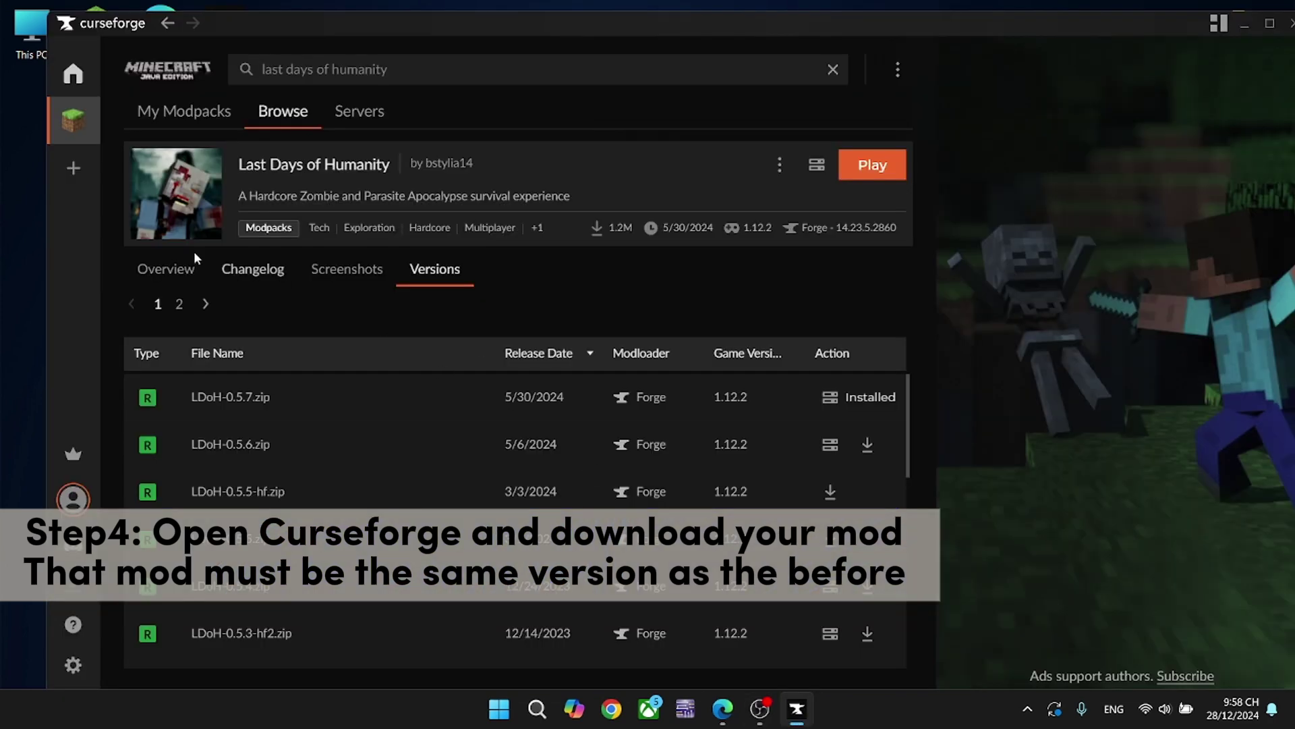
pyautogui.click(87, 139)
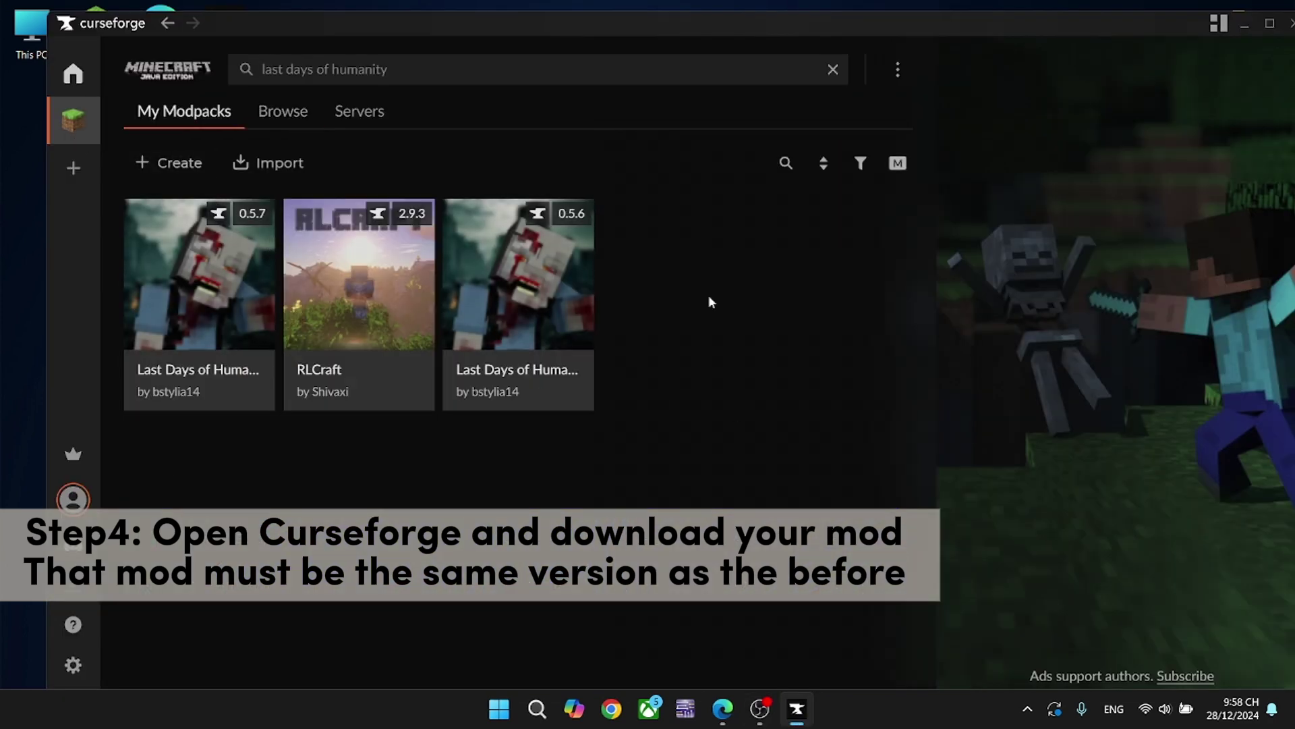
pyautogui.click(419, 70)
pyautogui.doubleClick(417, 70)
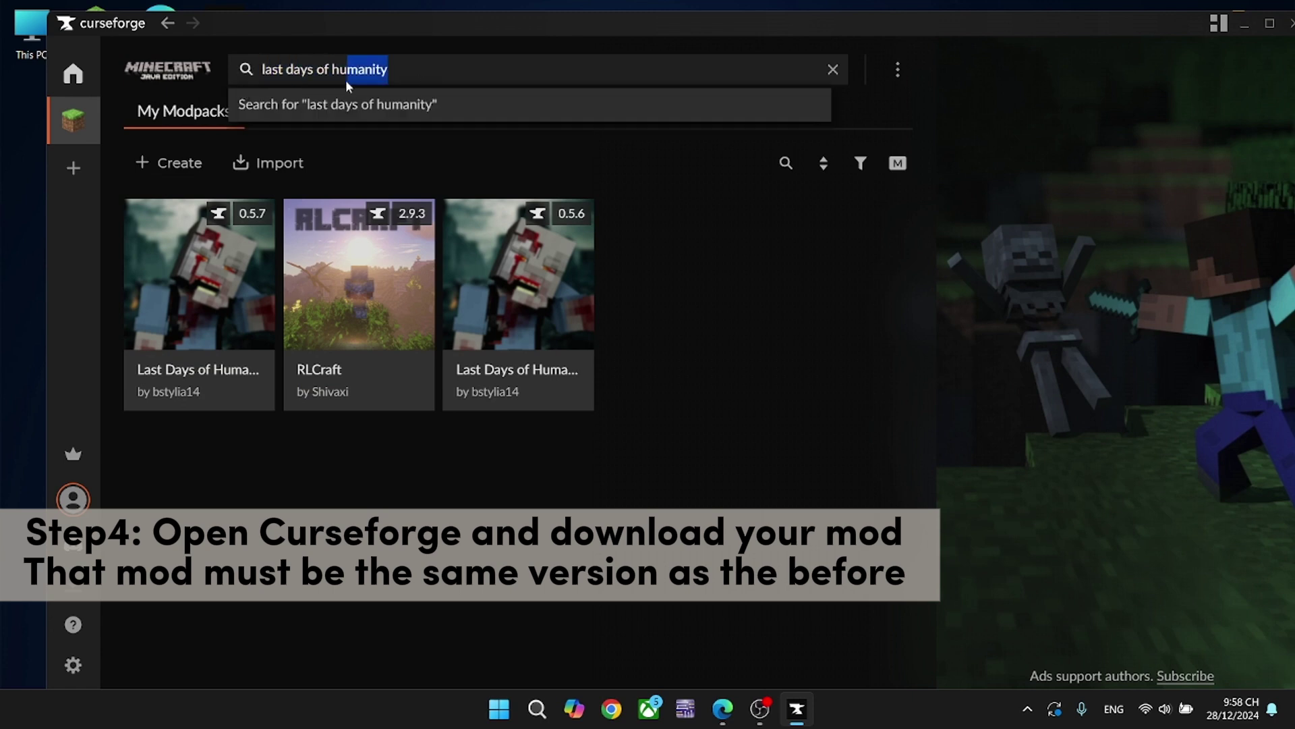
pyautogui.tripleClick(417, 70)
pyautogui.click(415, 70)
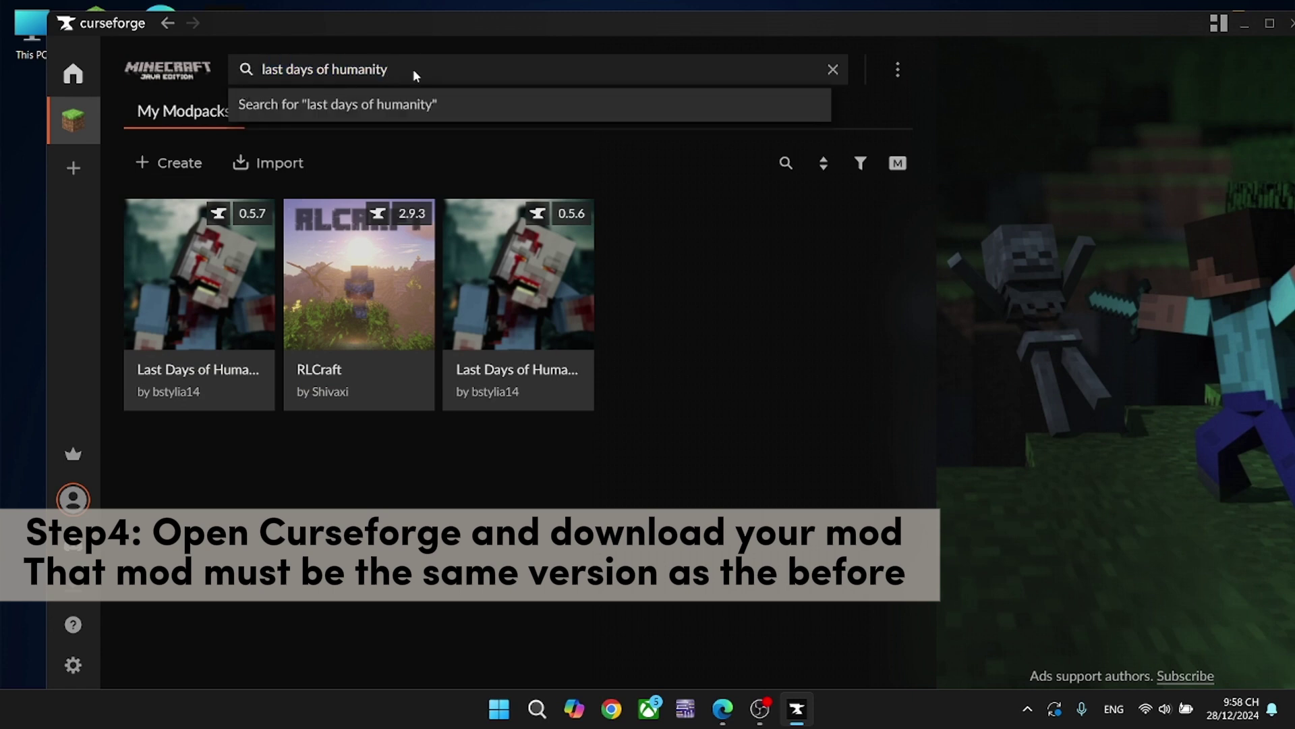
pyautogui.press('Return')
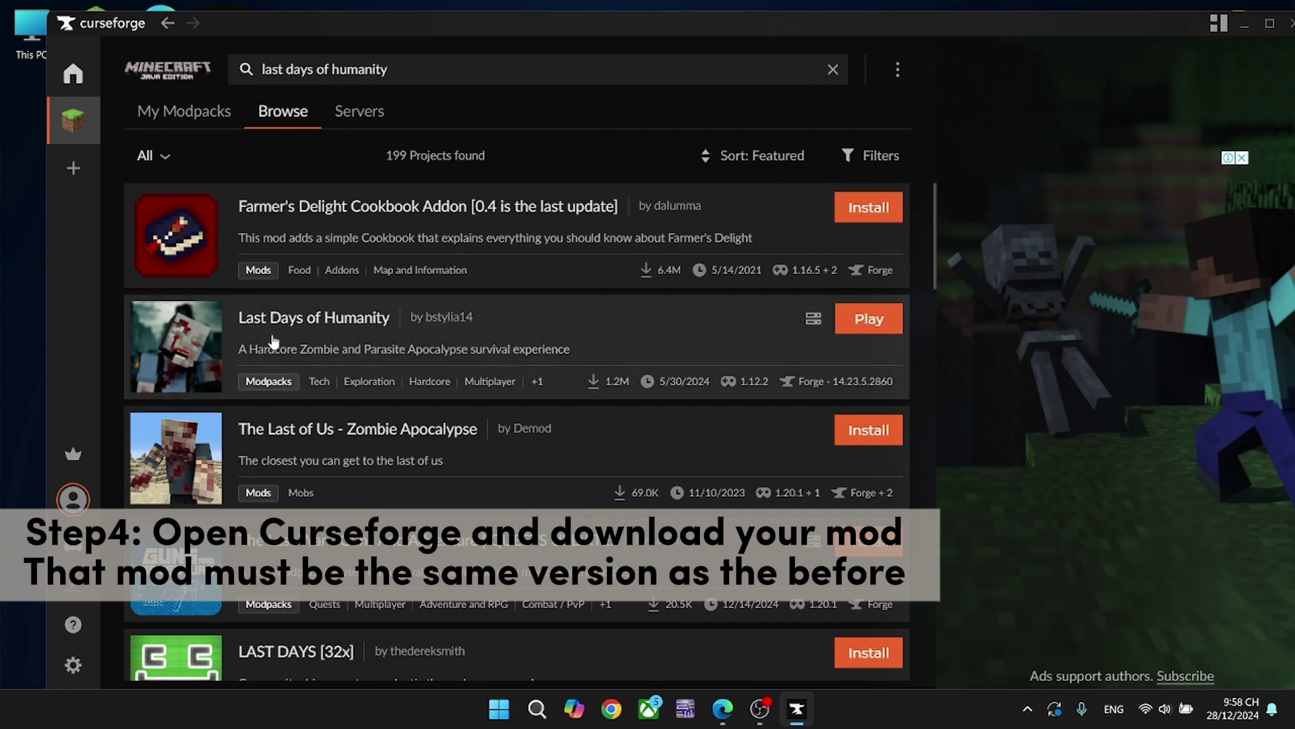
pyautogui.click(377, 332)
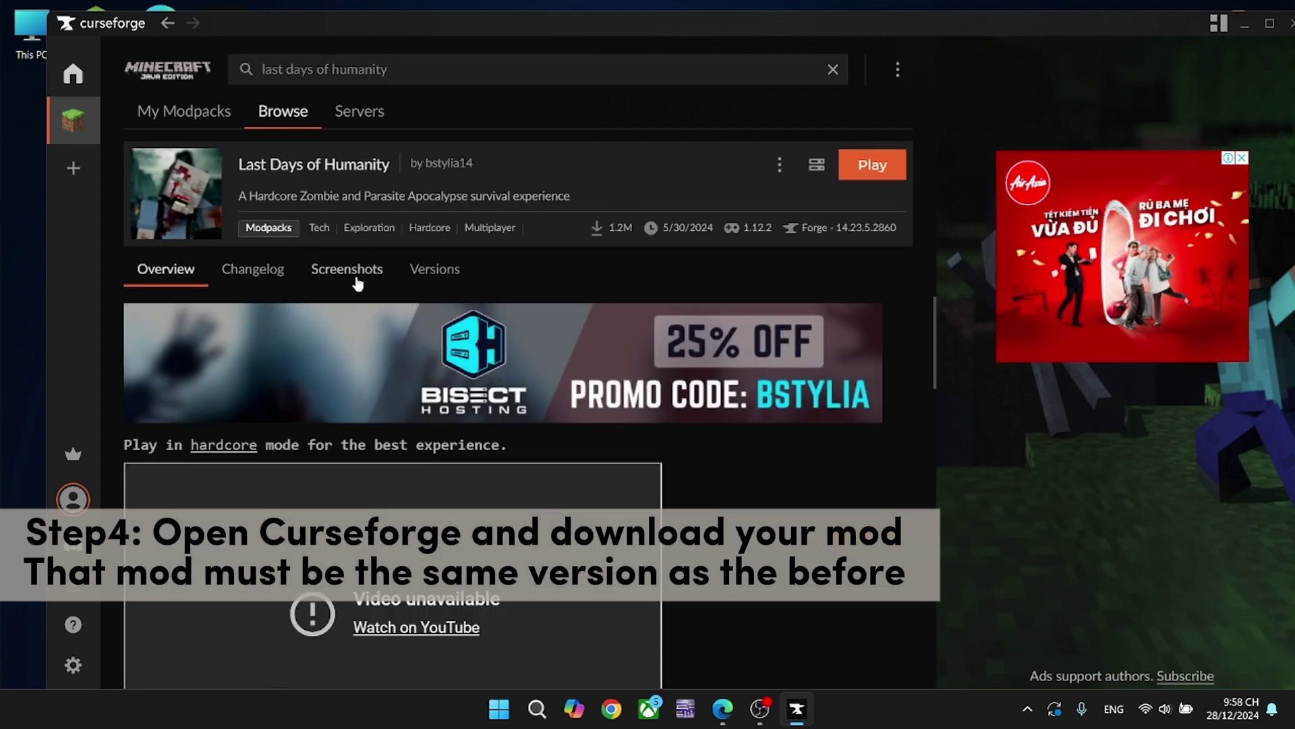
# Confirm LDoH-0.5.7 is installed under Versions and open the modding folder.
pyautogui.click(415, 270)
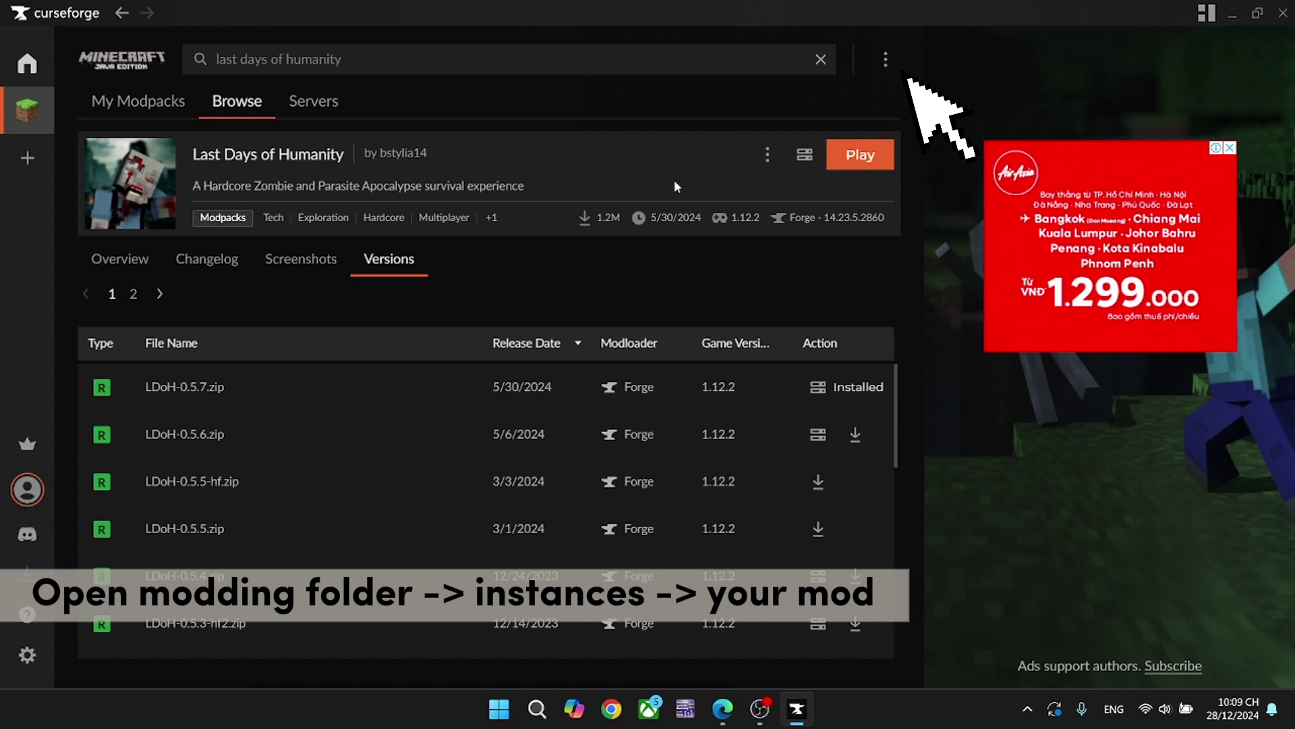
pyautogui.click(886, 59)
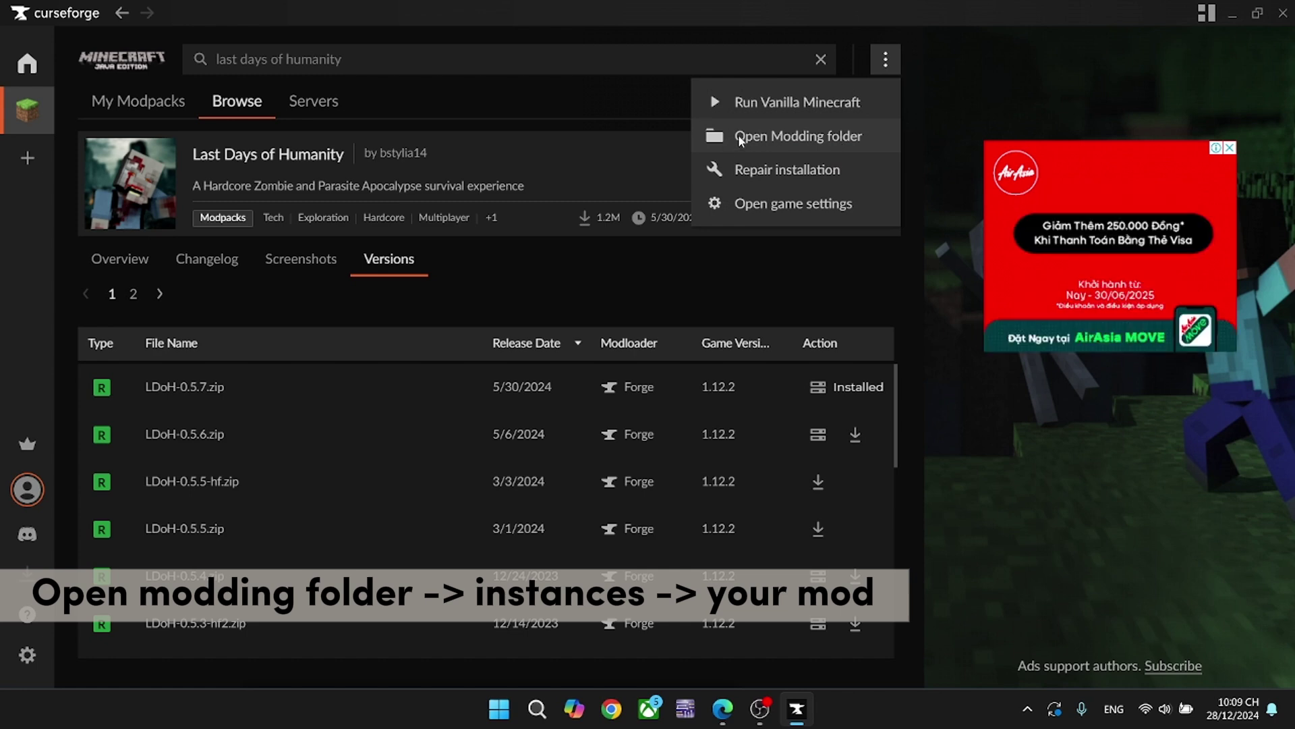
pyautogui.click(779, 135)
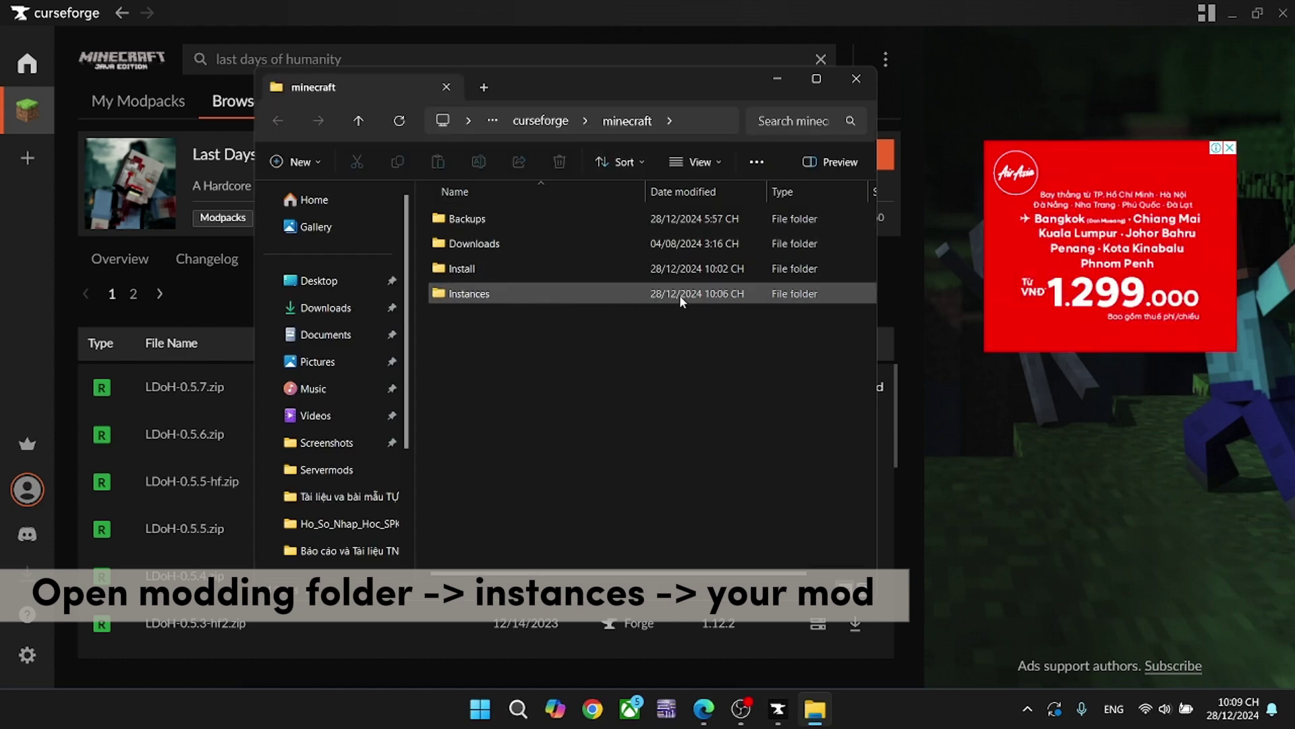
# Open Instances, then the Last Days of Humanity instance folder.
pyautogui.doubleClick(537, 294)
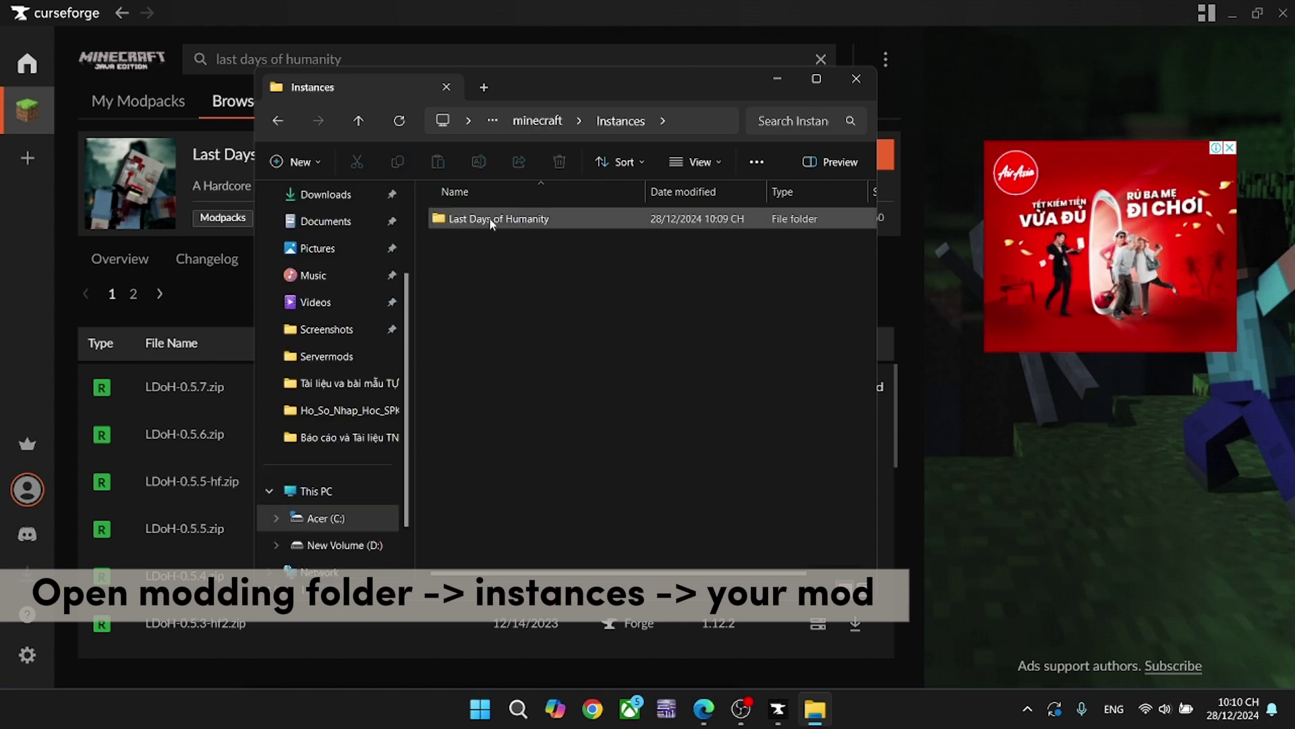
pyautogui.doubleClick(518, 218)
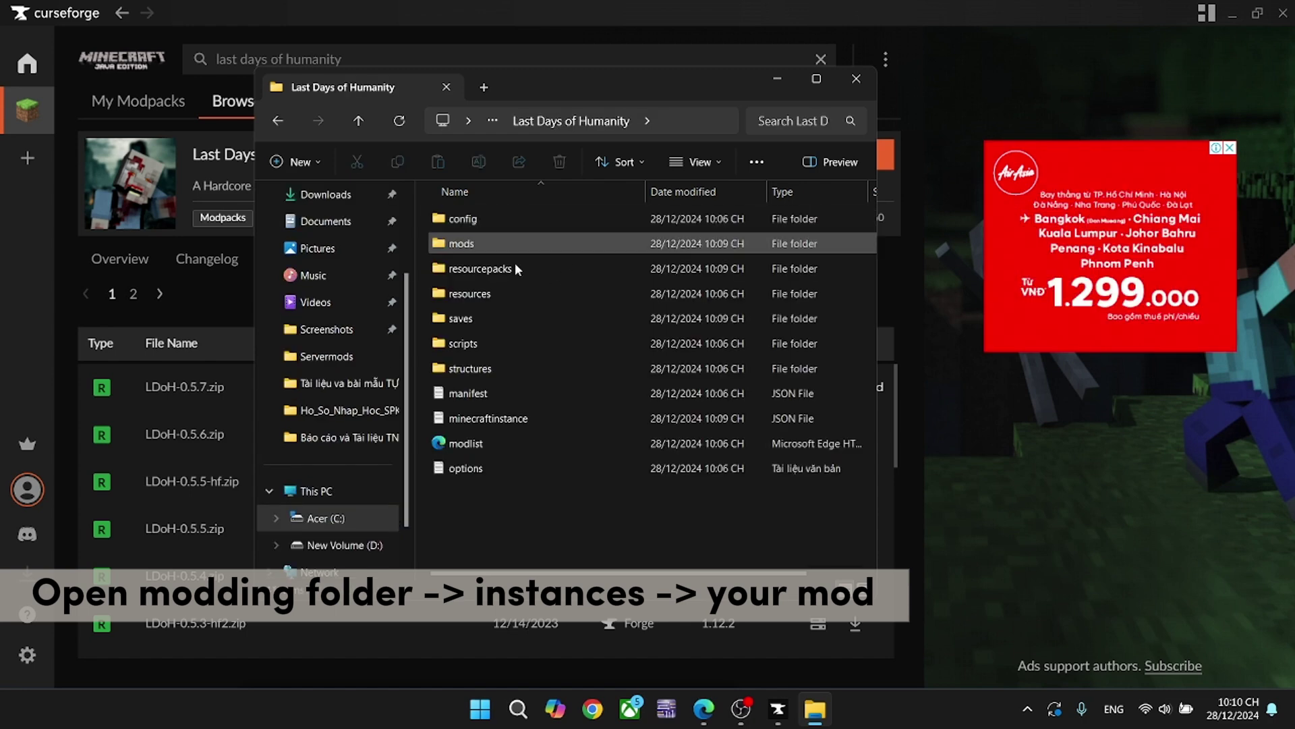